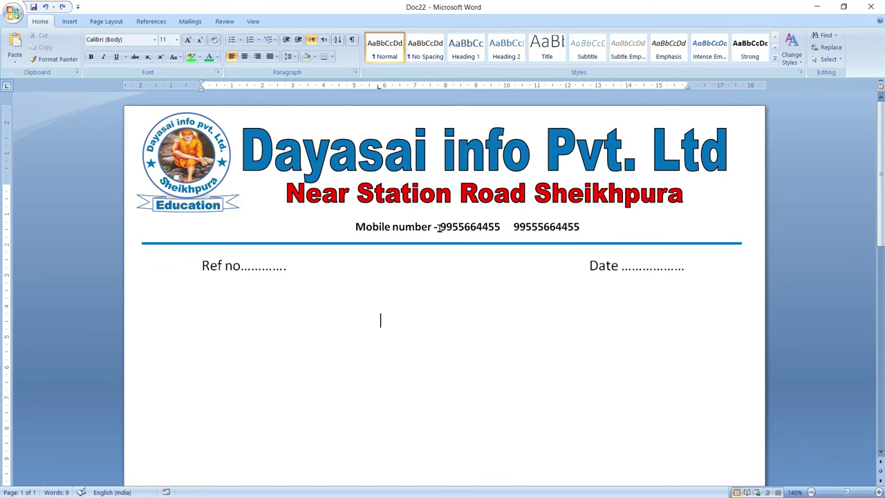
# Step: Delete the logo and the company-name WordArt, then clear all remaining letterhead content
pyautogui.click(200, 180)
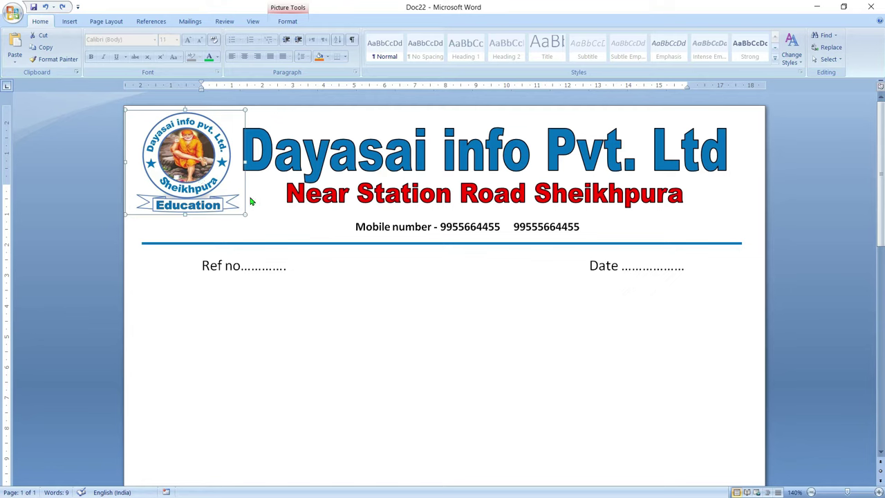
pyautogui.press('Delete')
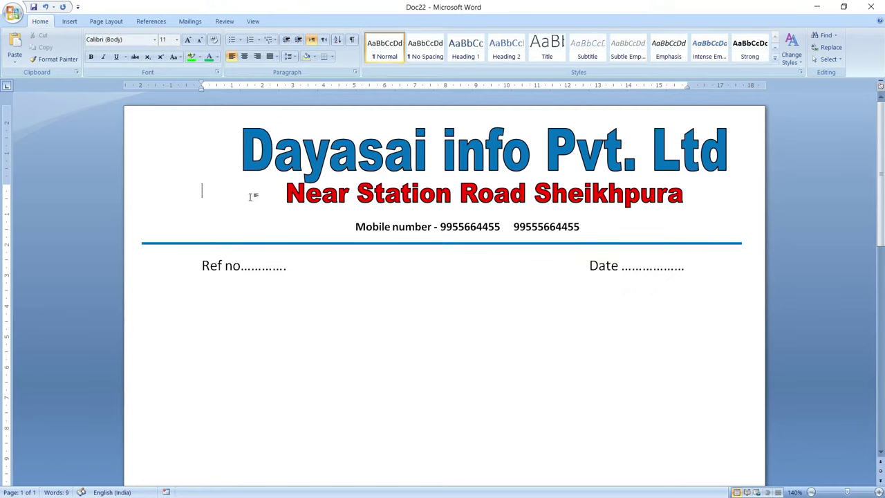
pyautogui.click(311, 156)
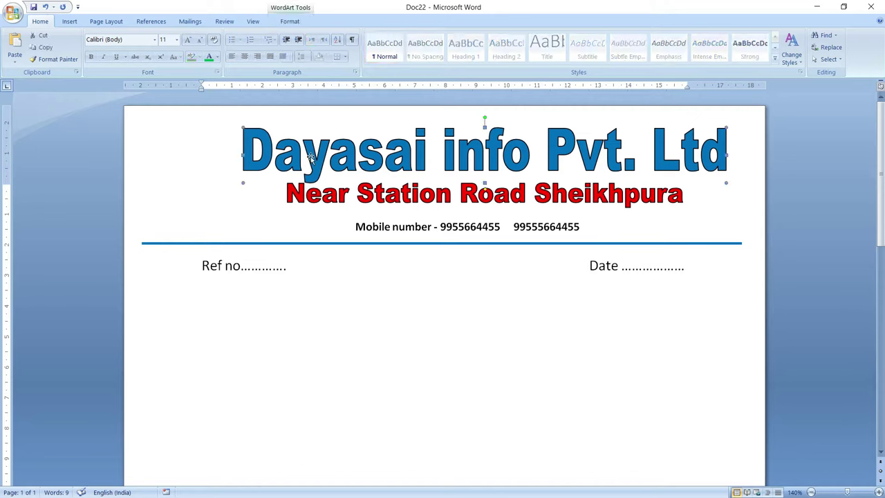
pyautogui.press('Delete')
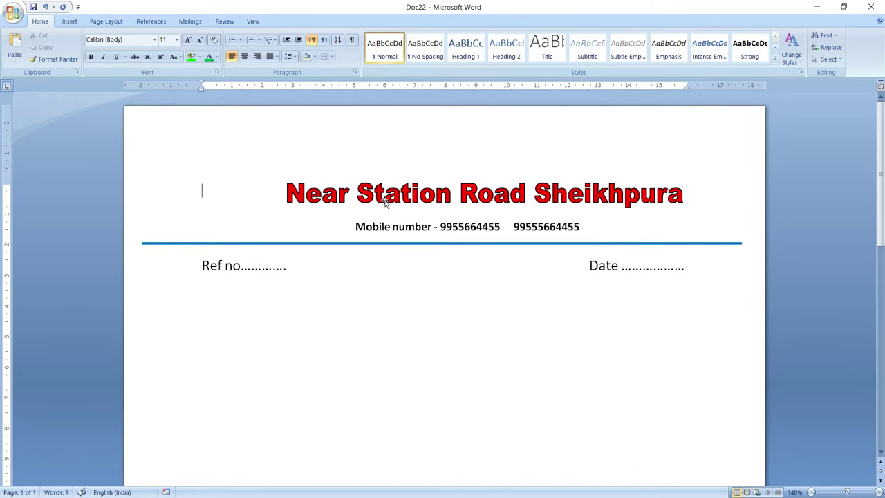
pyautogui.hotkey('ctrl', 'a')
pyautogui.press('Delete')
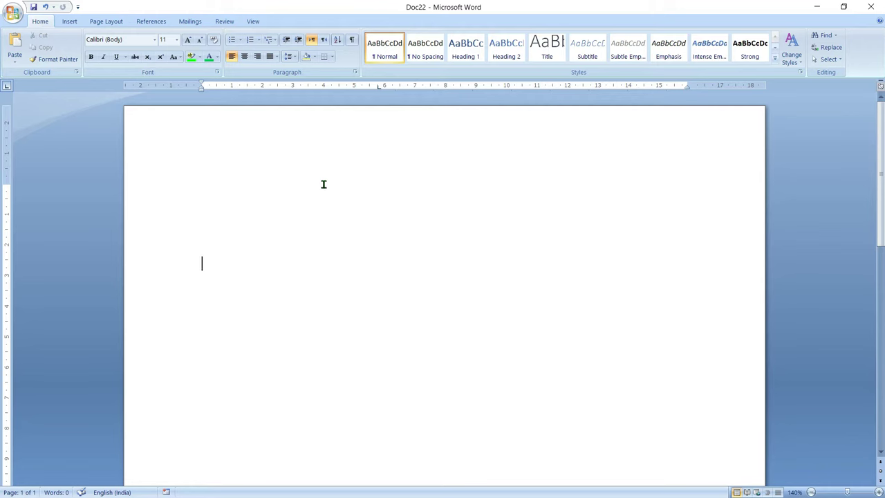
# Step: Insert the Capture logo picture from file into the page
pyautogui.click(69, 21)
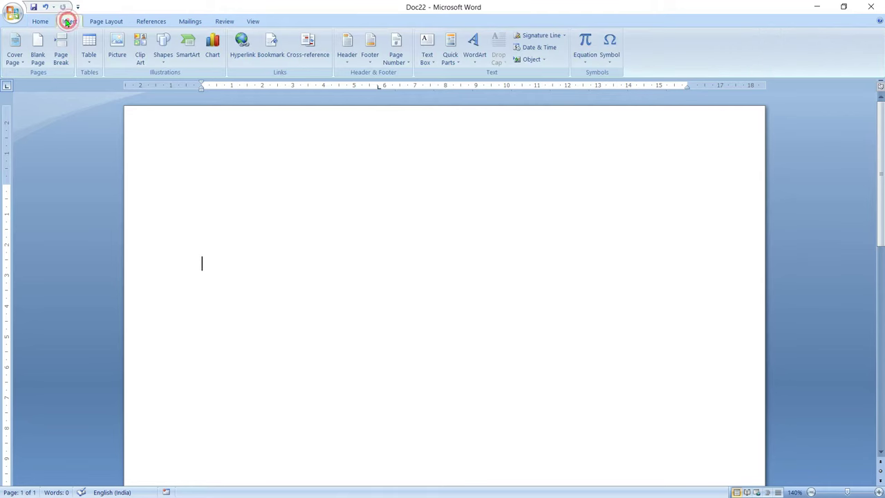
pyautogui.click(119, 49)
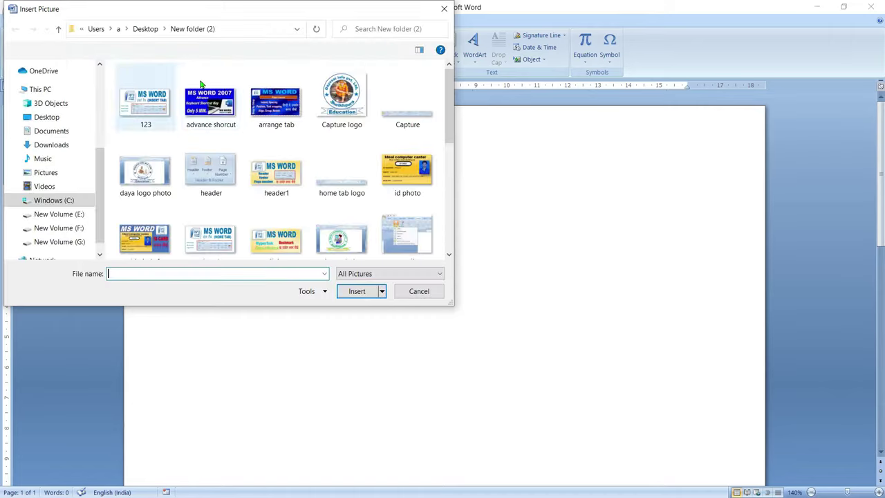
pyautogui.click(341, 97)
pyautogui.click(358, 291)
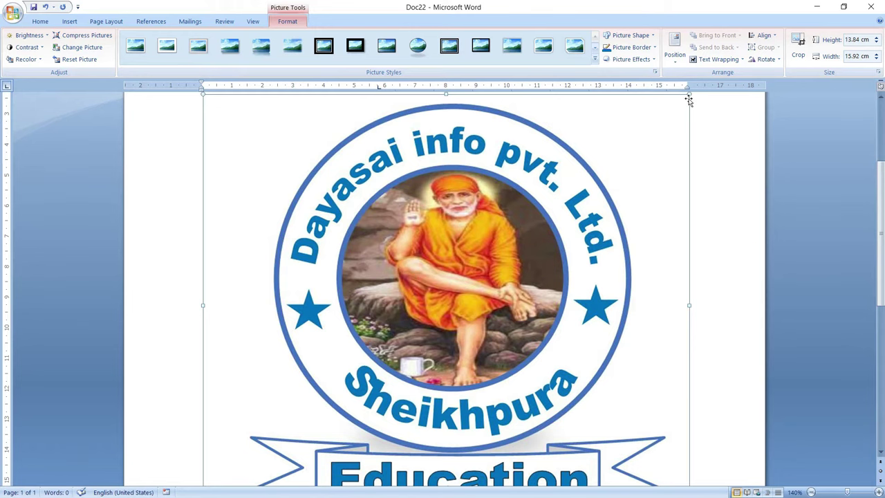
# Step: Shrink the logo picture to about 2.86 × 3.29 cm
pyautogui.moveTo(687, 97); pyautogui.dragTo(353, 424)
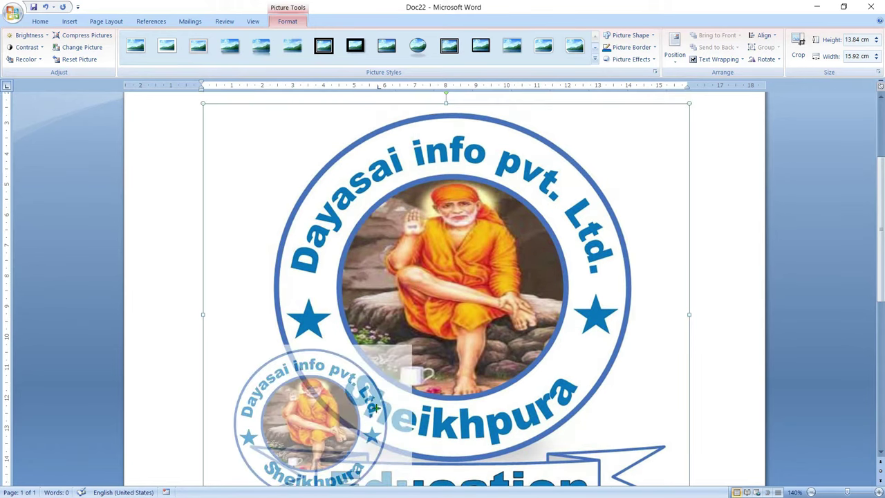
pyautogui.moveTo(353, 425); pyautogui.dragTo(300, 458)
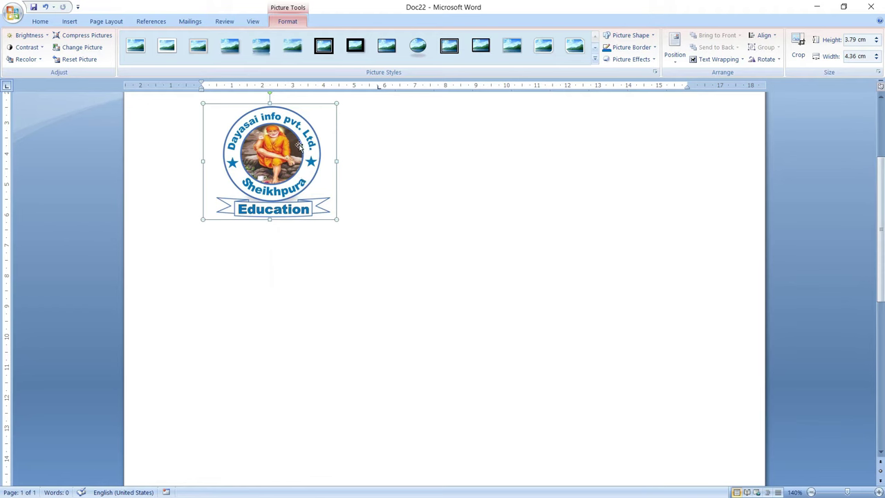
pyautogui.click(340, 104)
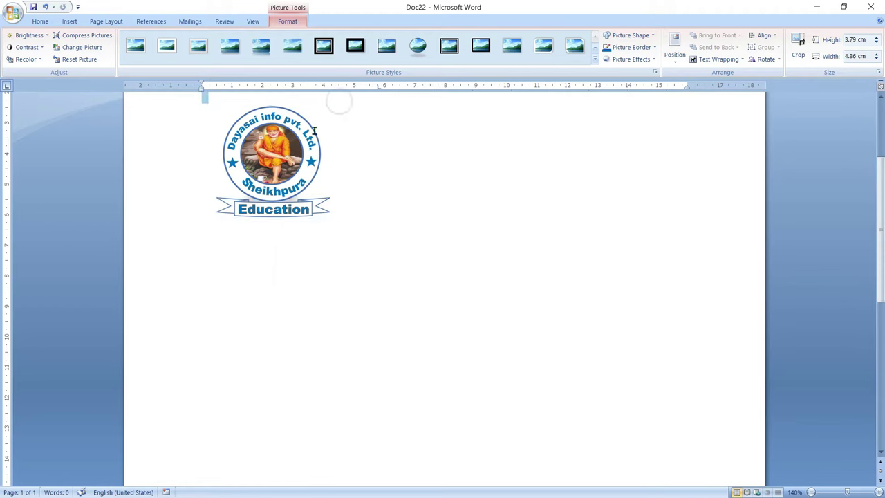
pyautogui.click(304, 141)
pyautogui.moveTo(337, 103)
pyautogui.mouseDown()
pyautogui.moveTo(305, 141)
pyautogui.moveTo(304, 131)
pyautogui.mouseUp()
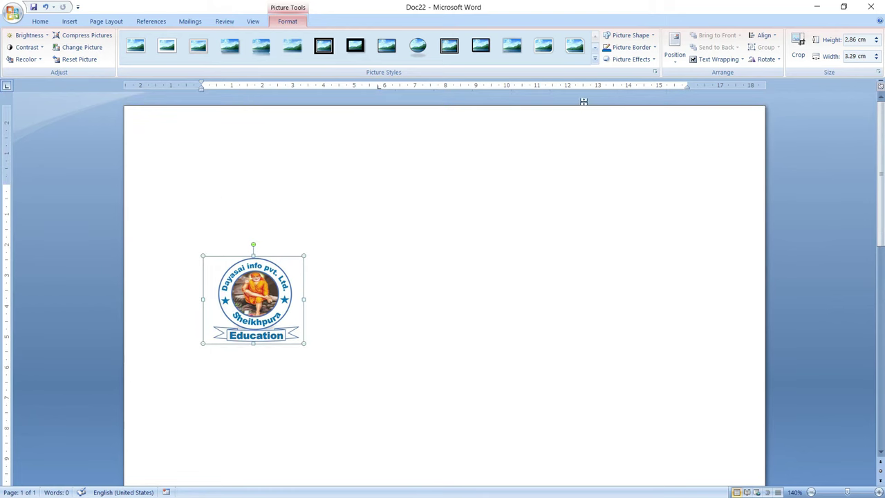
# Step: Set the logo to In Front of Text wrapping and drag it to the page's top-left corner
pyautogui.click(709, 62)
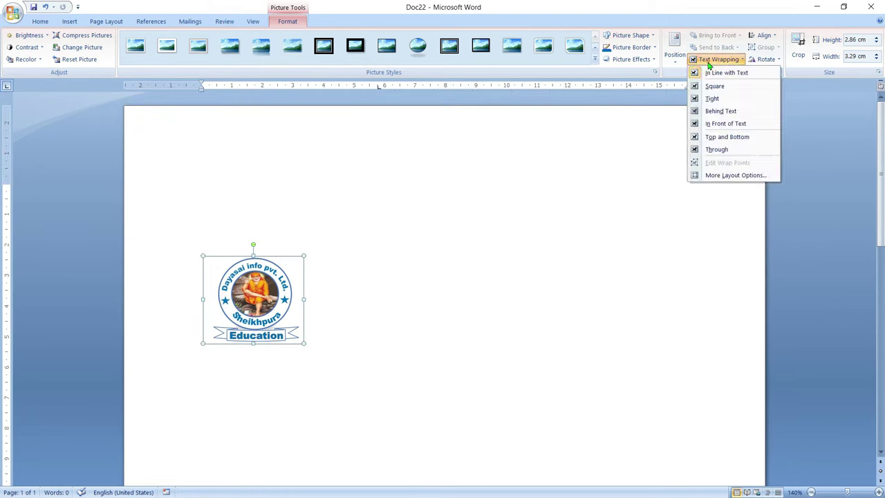
pyautogui.click(720, 124)
pyautogui.moveTo(247, 293)
pyautogui.mouseDown()
pyautogui.moveTo(171, 160)
pyautogui.moveTo(189, 163)
pyautogui.mouseUp()
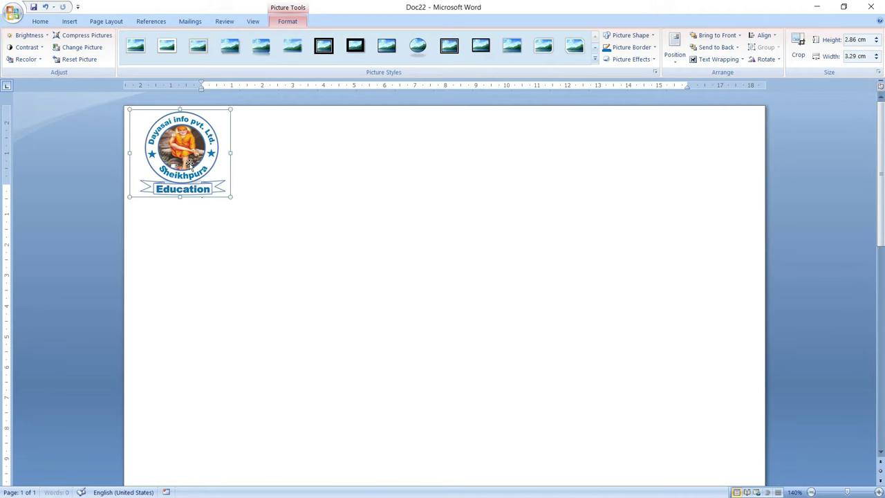
pyautogui.click(304, 211)
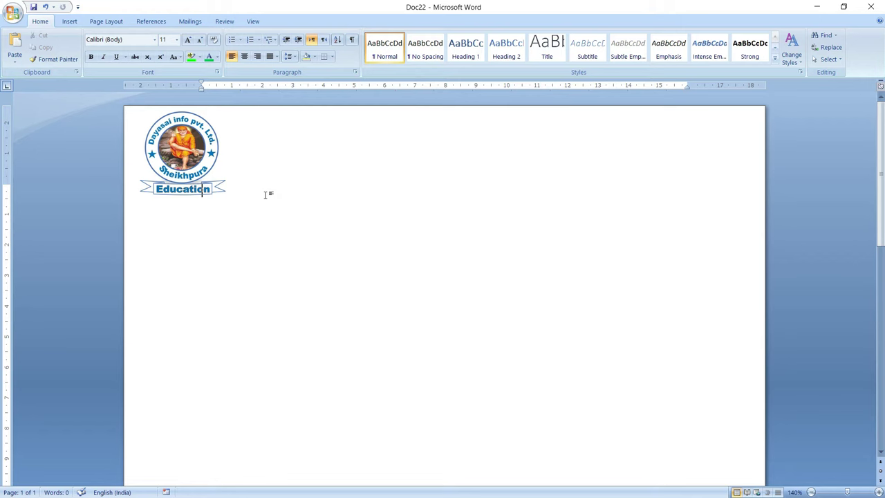
# Step: Insert a first-style WordArt reading 'Dayasai info Pvt. Ltd.'
pyautogui.click(70, 21)
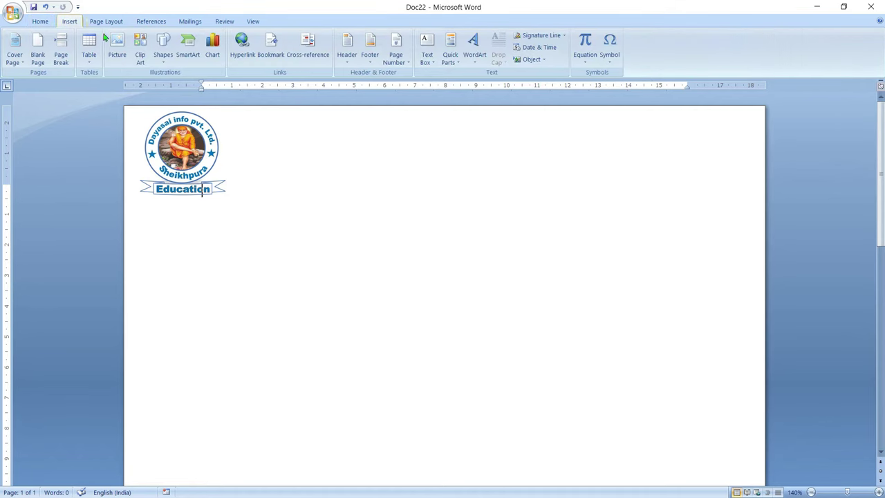
pyautogui.click(470, 52)
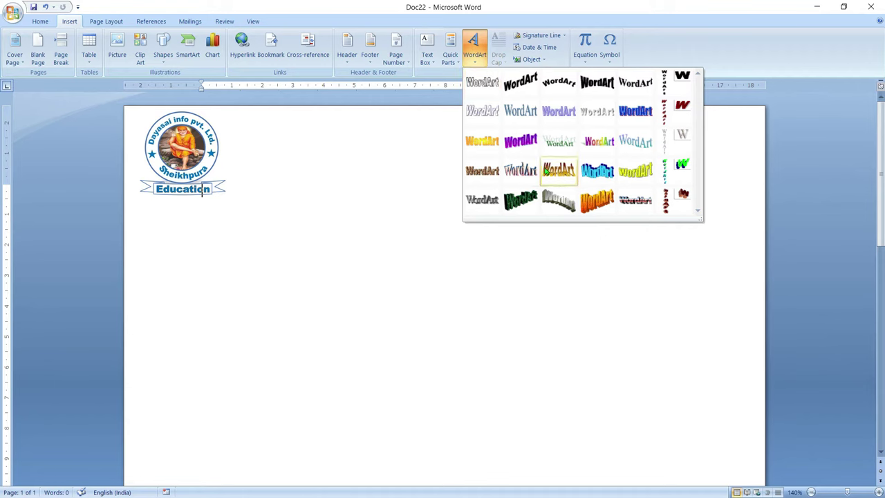
pyautogui.click(482, 92)
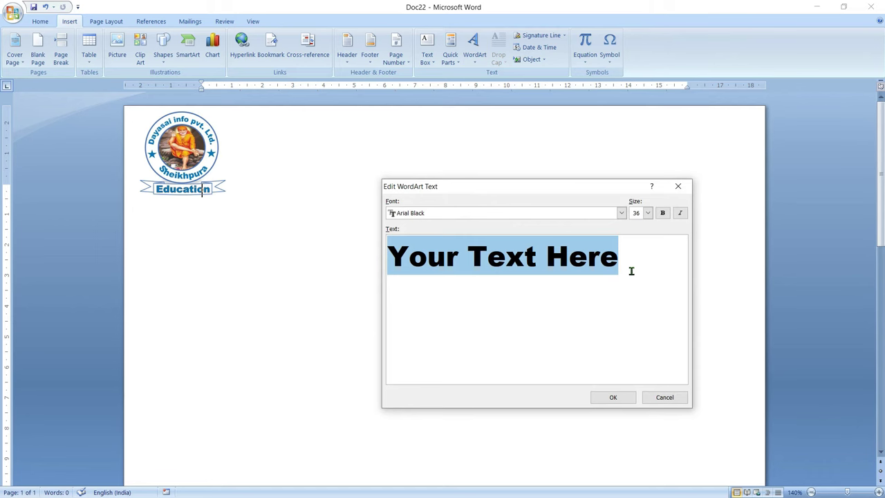
pyautogui.press('BackSpace')
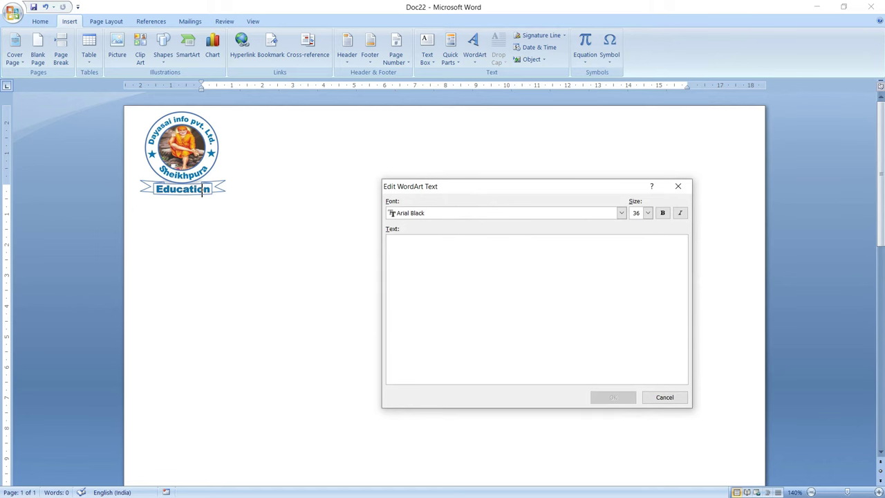
pyautogui.write('Dayasai info Pvt.')
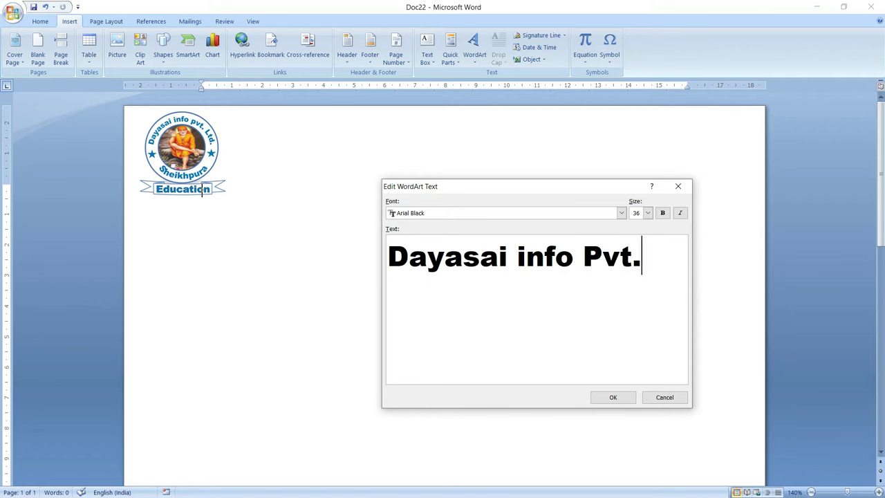
pyautogui.write(' Ltd.')
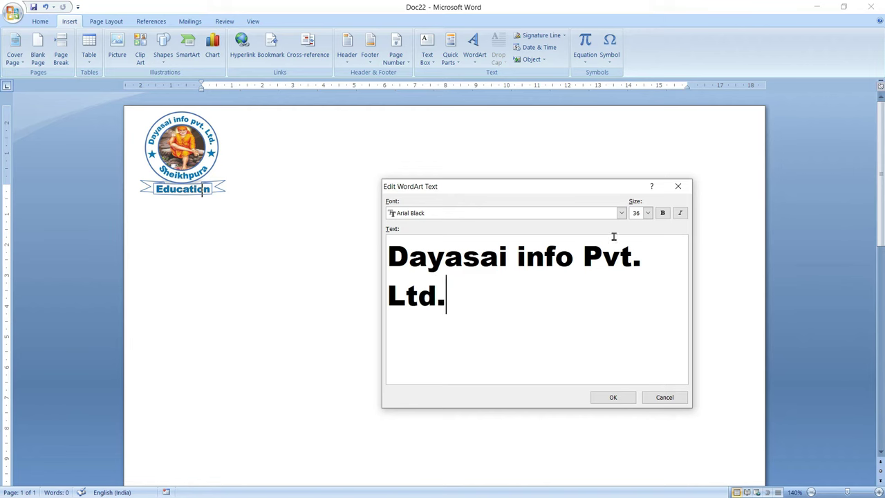
pyautogui.click(619, 400)
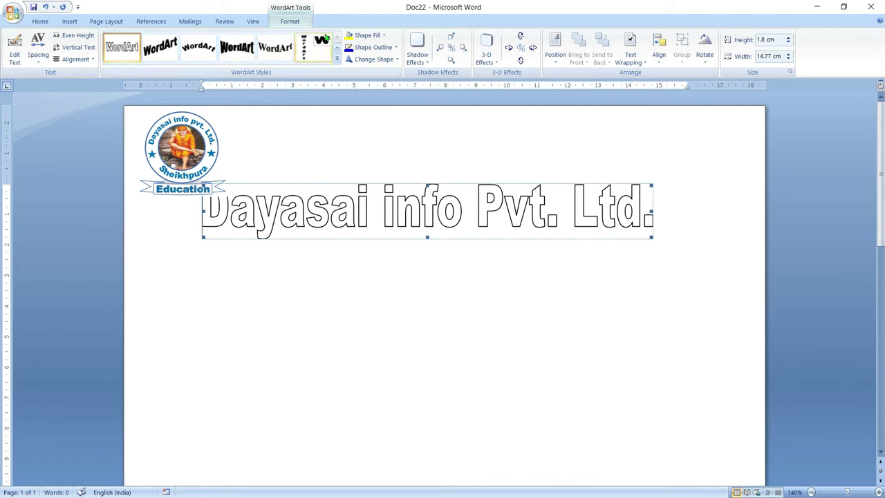
# Step: Set the company-name WordArt to In Front of Text and place it right of the logo
pyautogui.click(638, 61)
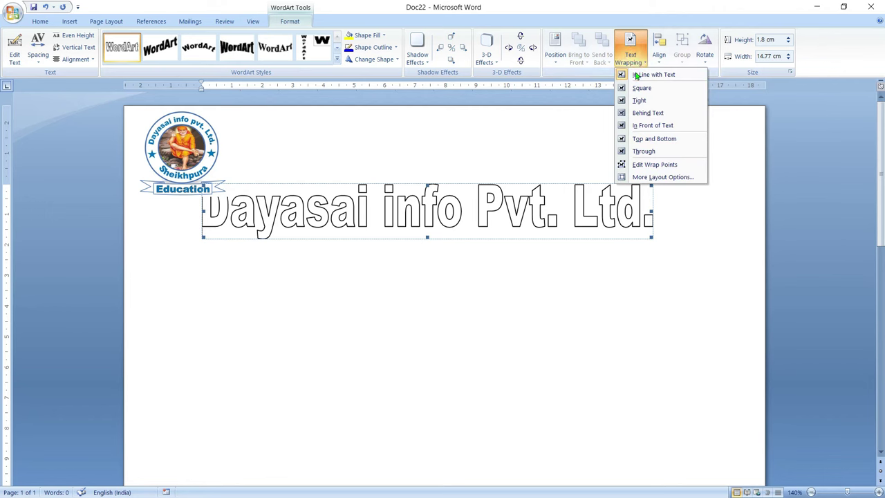
pyautogui.click(642, 126)
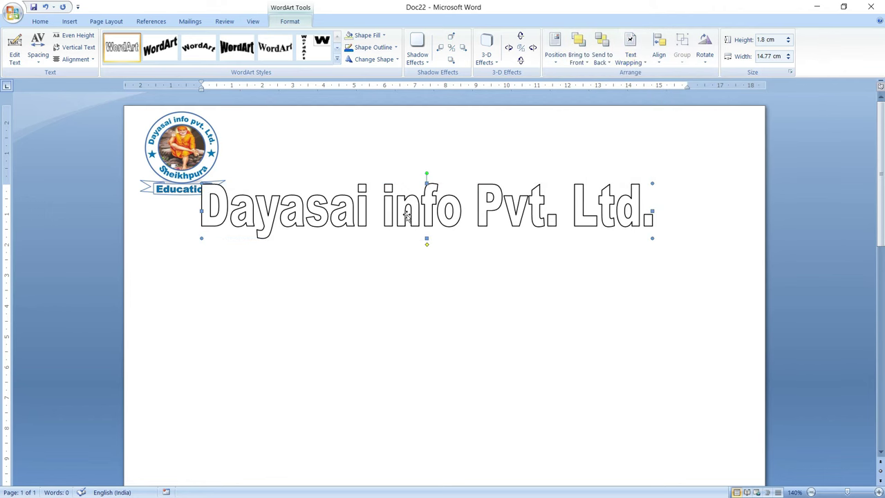
pyautogui.moveTo(405, 211); pyautogui.dragTo(456, 170)
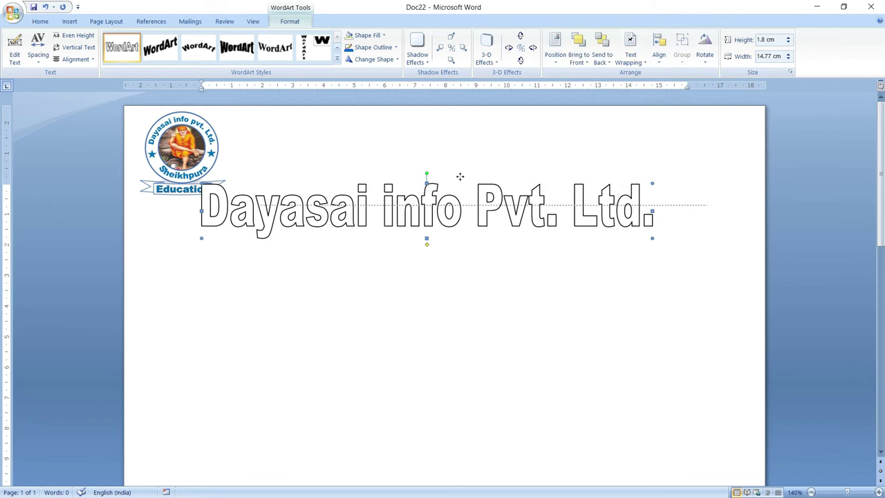
pyautogui.moveTo(455, 170); pyautogui.dragTo(452, 161)
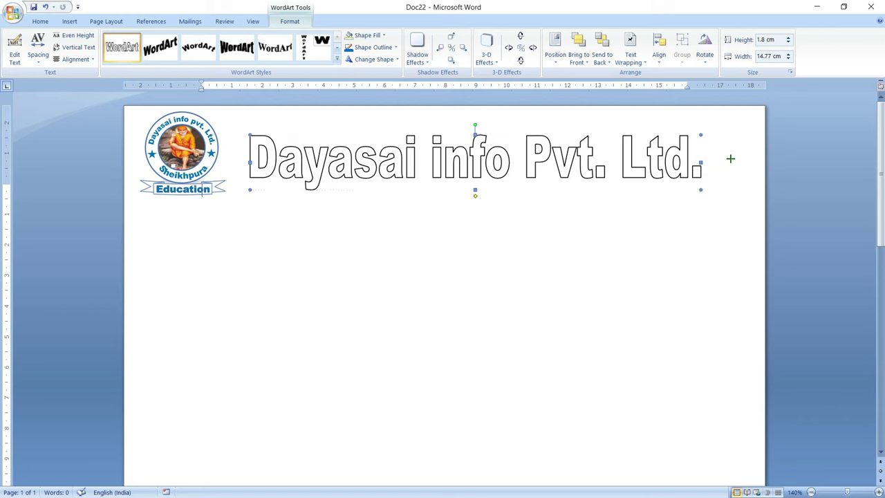
# Step: Resize the company-name WordArt to 15.77 cm wide by 1.59 cm high
pyautogui.moveTo(702, 163); pyautogui.dragTo(731, 159)
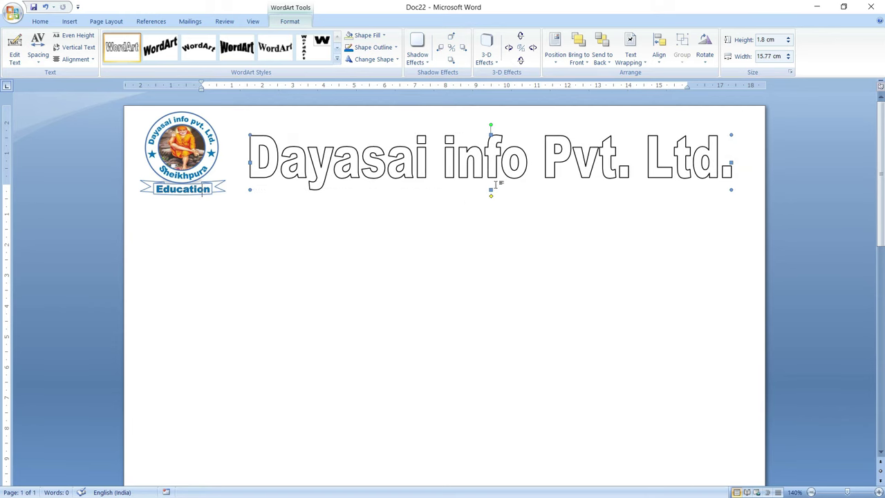
pyautogui.click(493, 188)
pyautogui.click(482, 161)
pyautogui.moveTo(490, 191); pyautogui.dragTo(490, 183)
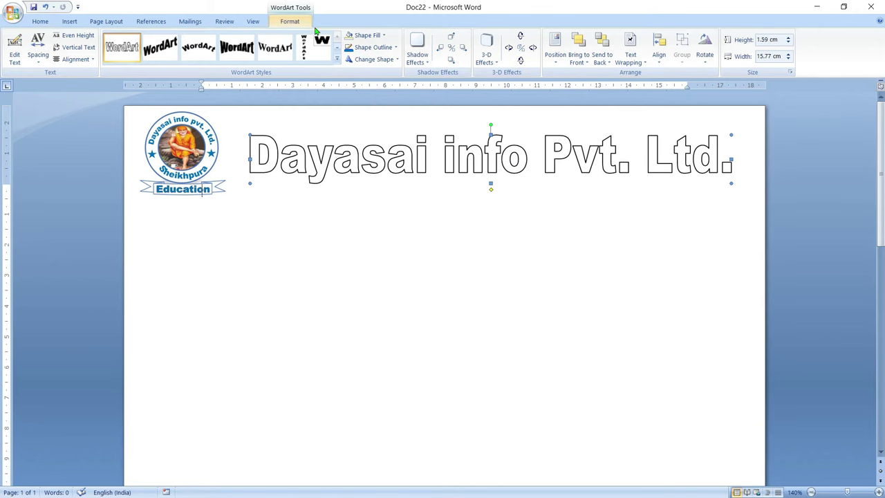
# Step: Fill the company-name WordArt with blue and nudge it slightly up and left
pyautogui.click(368, 38)
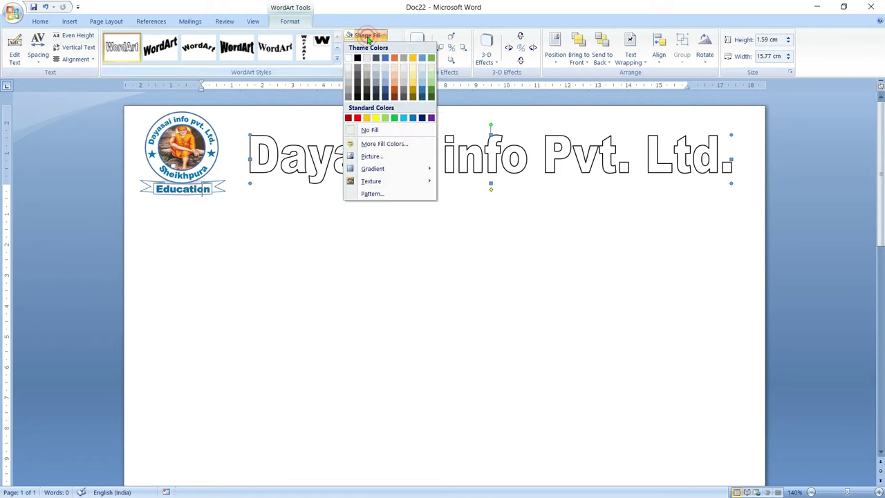
pyautogui.click(412, 118)
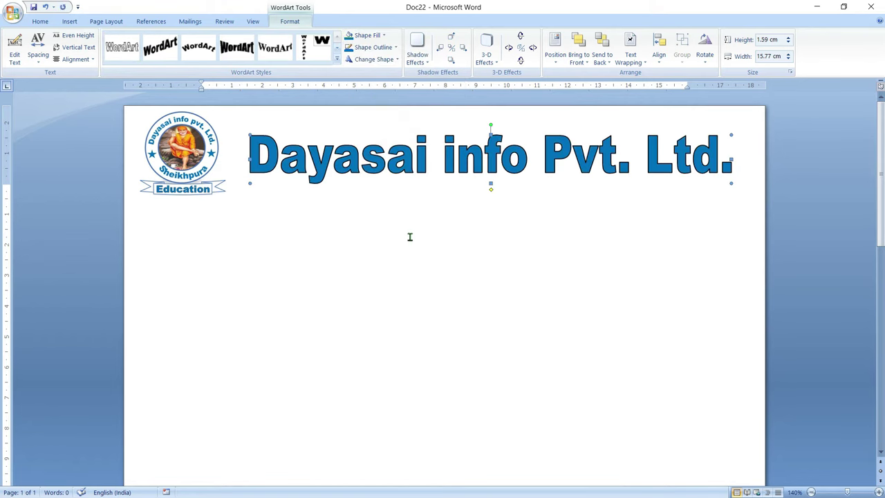
pyautogui.click(374, 244)
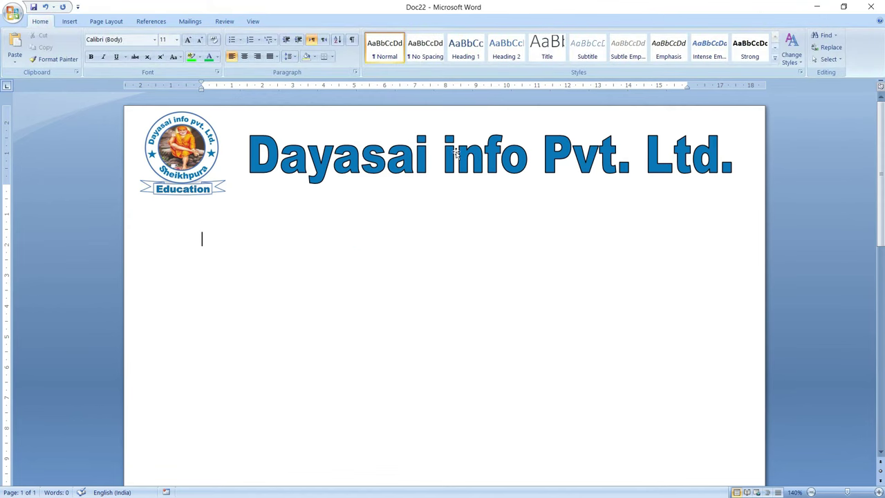
pyautogui.moveTo(452, 154); pyautogui.dragTo(450, 148)
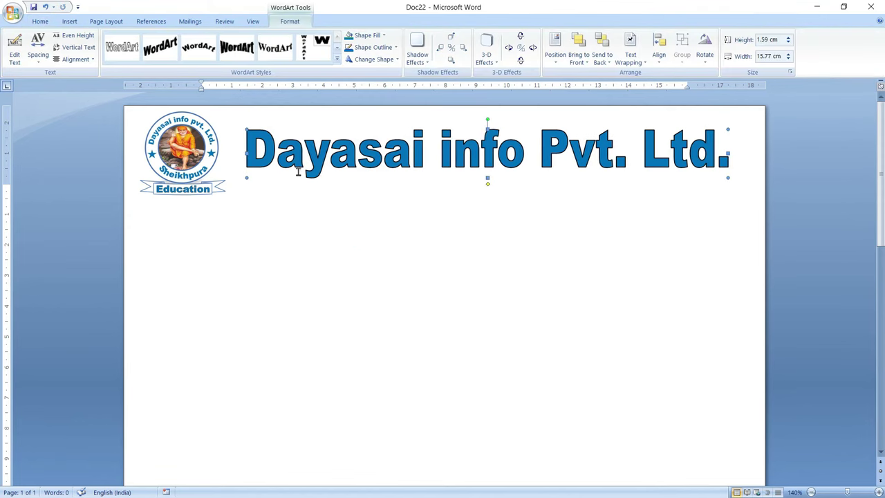
# Step: Enlarge the round logo slightly by dragging its corner handle
pyautogui.click(181, 151)
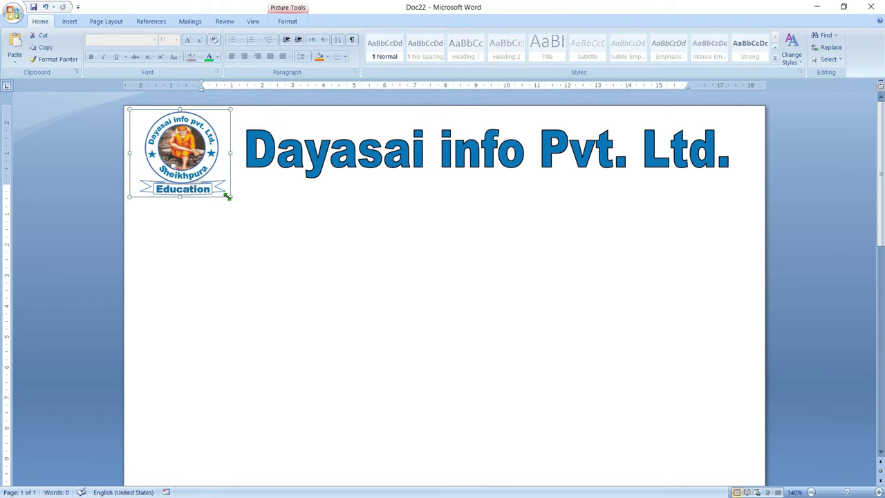
pyautogui.moveTo(230, 198); pyautogui.dragTo(242, 206)
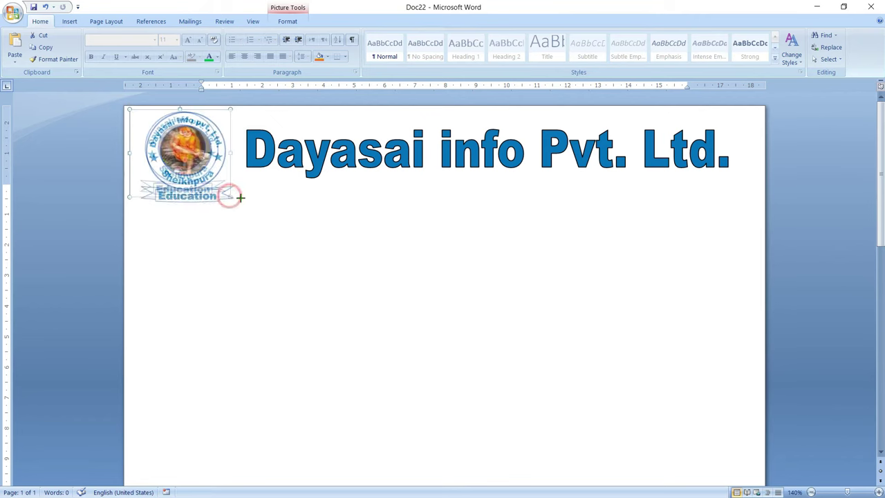
pyautogui.click(226, 236)
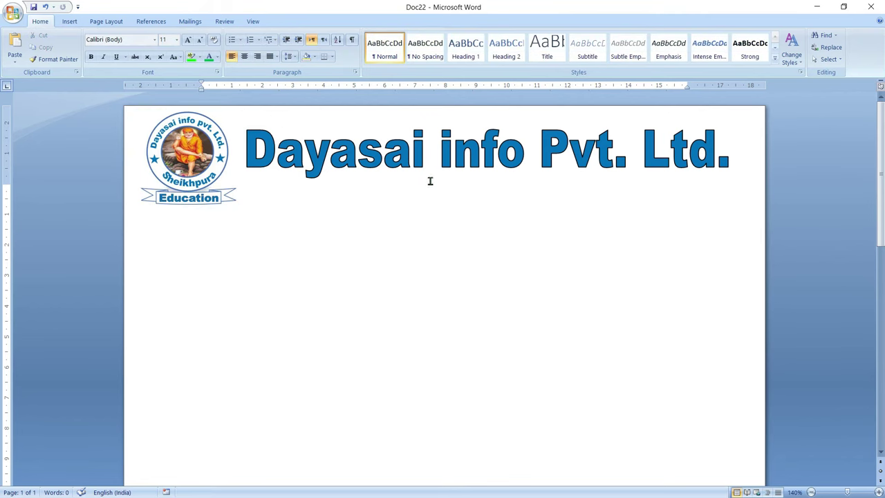
pyautogui.click(71, 22)
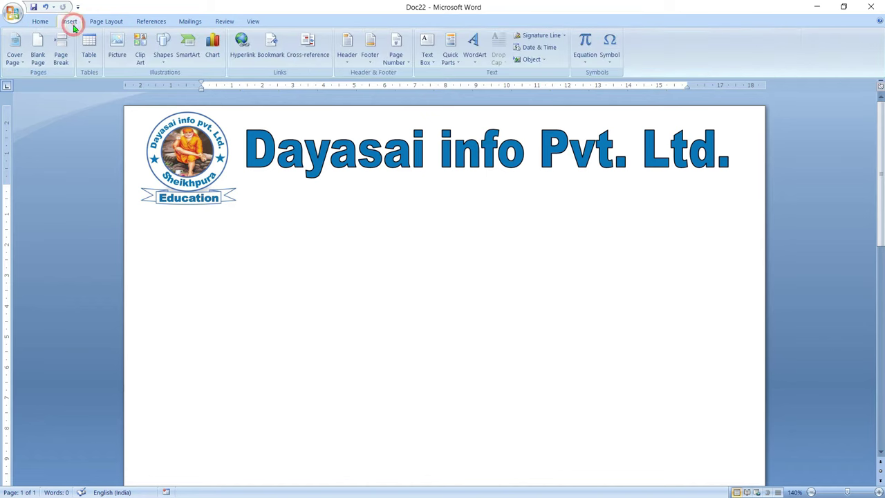
# Step: Insert a first-style WordArt reading 'Near Station Road Sheikhpura'
pyautogui.click(471, 49)
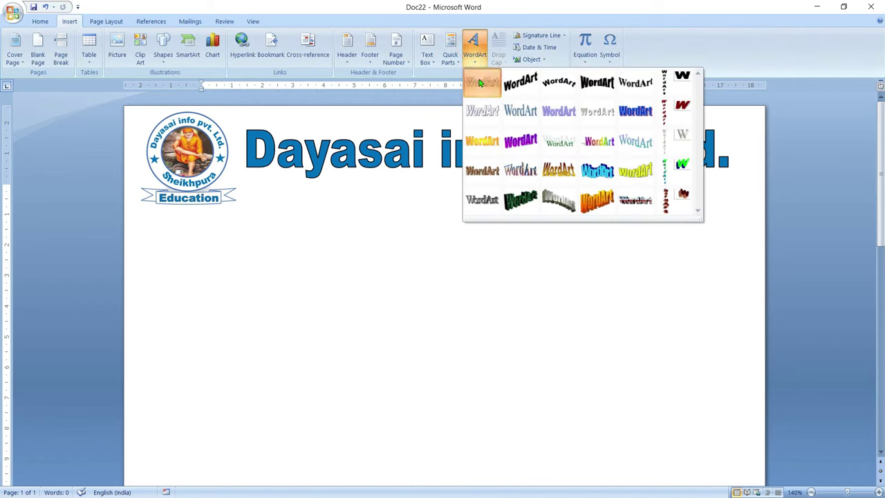
pyautogui.click(480, 83)
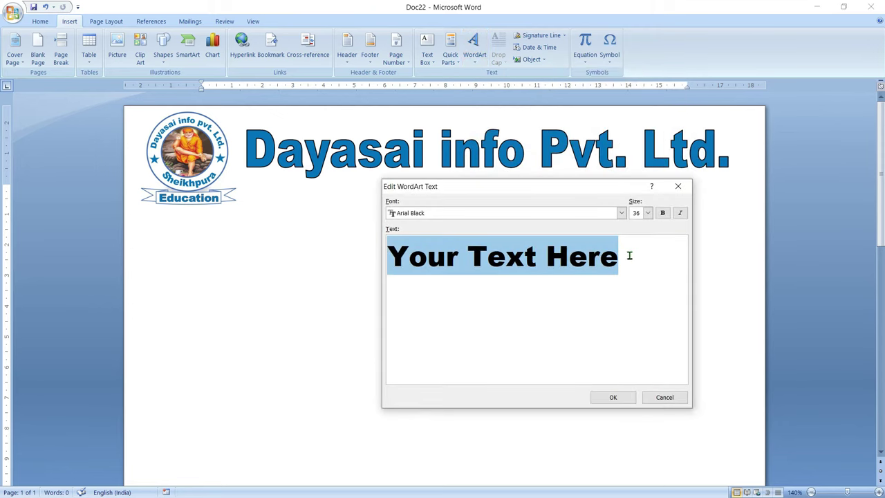
pyautogui.press('BackSpace')
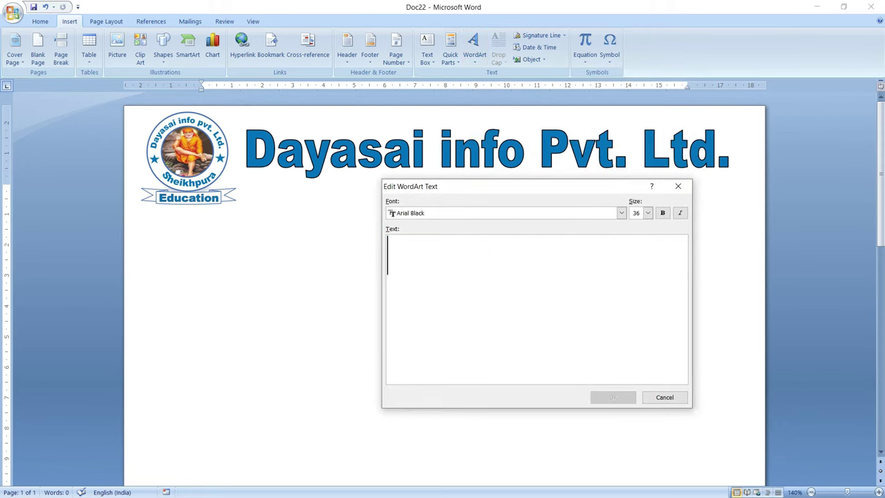
pyautogui.write('N')
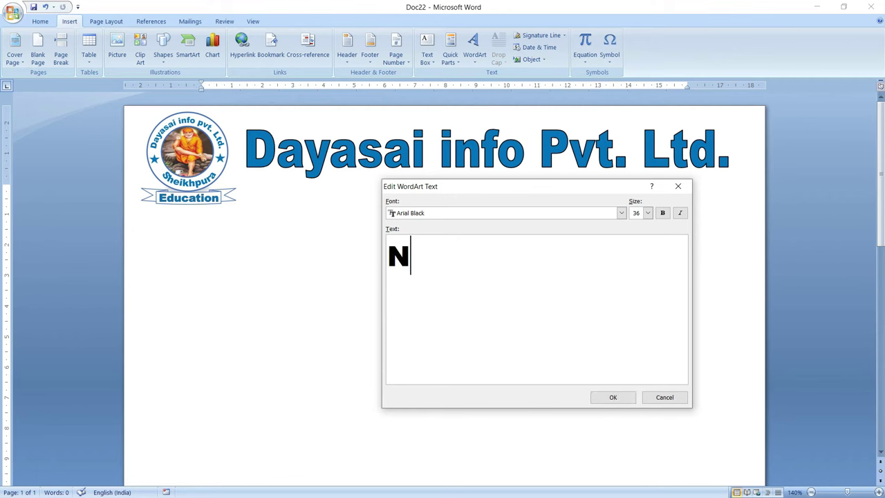
pyautogui.write('ear ')
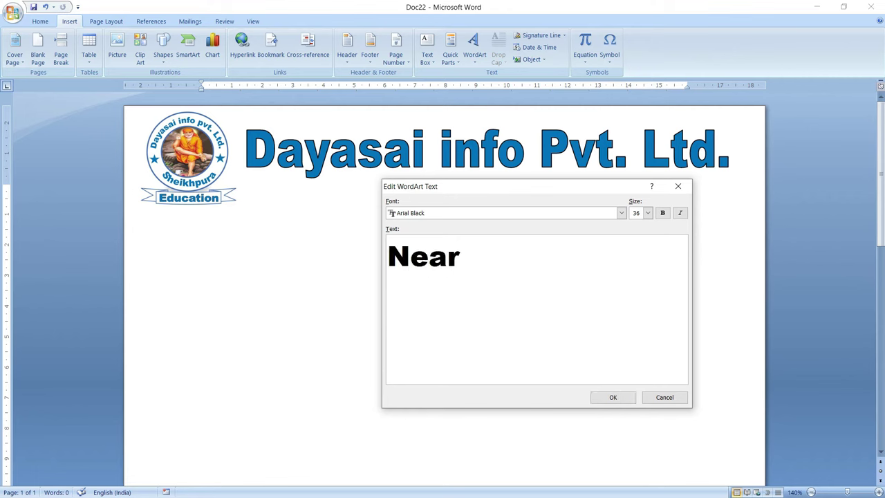
pyautogui.write('Sta')
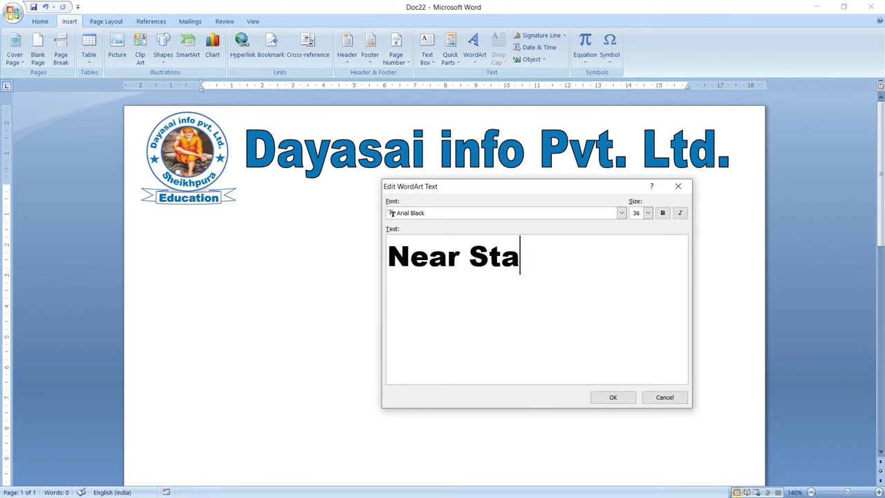
pyautogui.write('t')
pyautogui.write('ion R')
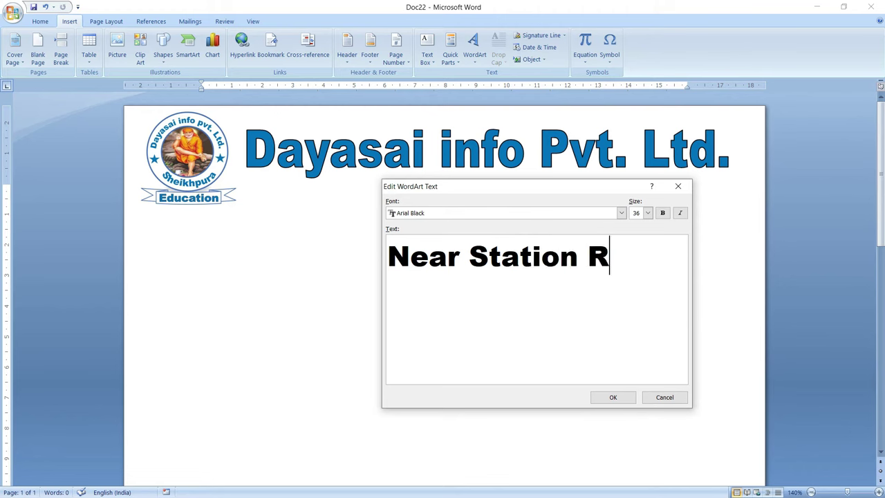
pyautogui.write('oad ')
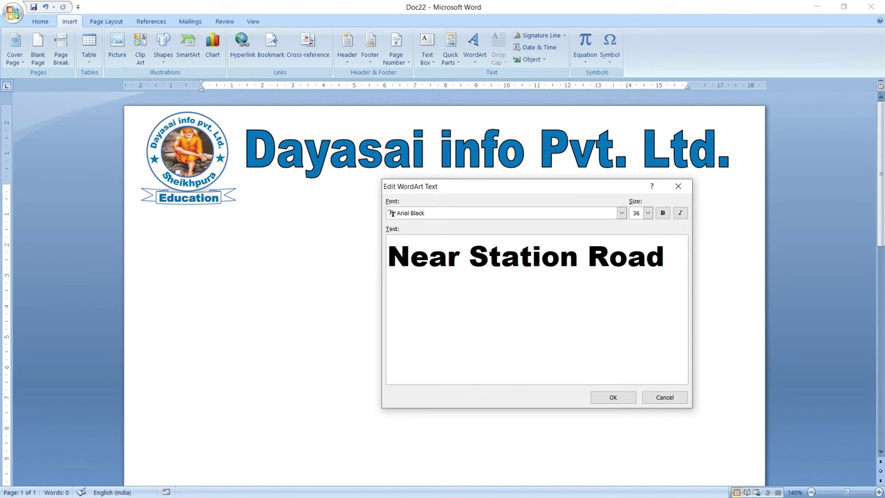
pyautogui.write('Sheikhpu')
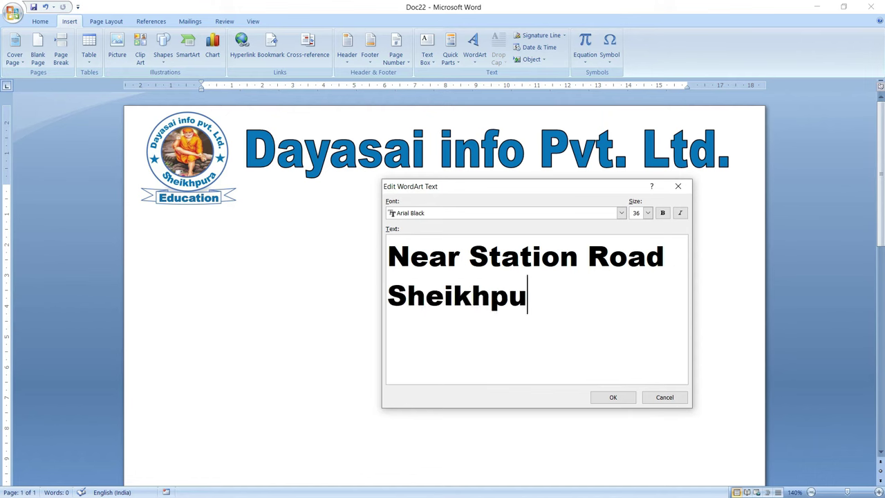
pyautogui.write('ra')
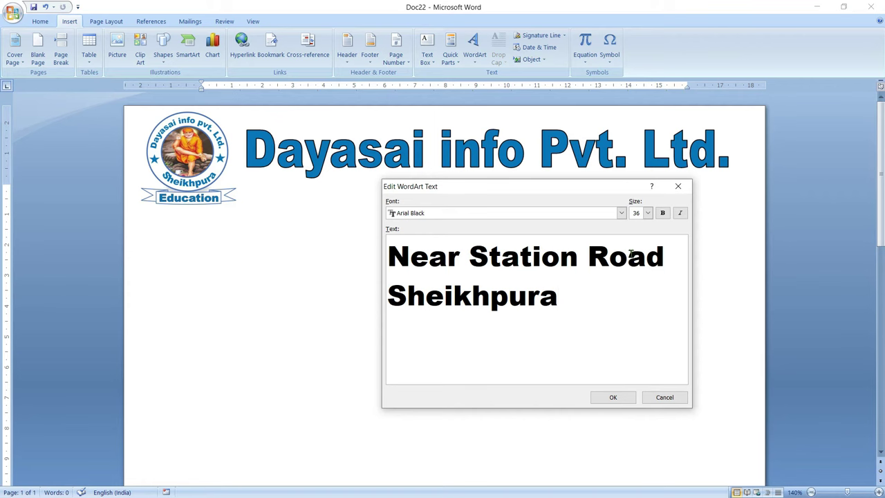
pyautogui.click(612, 397)
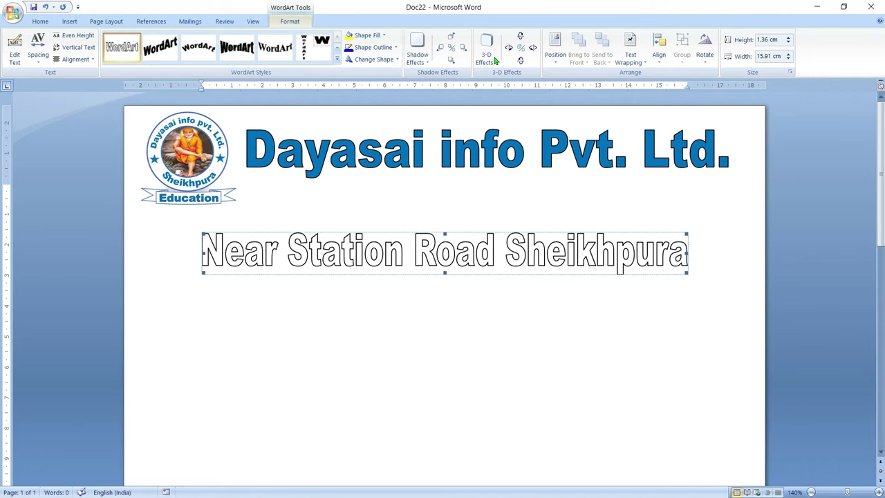
# Step: Float the address WordArt in front of text, resize it to 11.63 × 0.85 cm, and centre it under the title
pyautogui.click(630, 55)
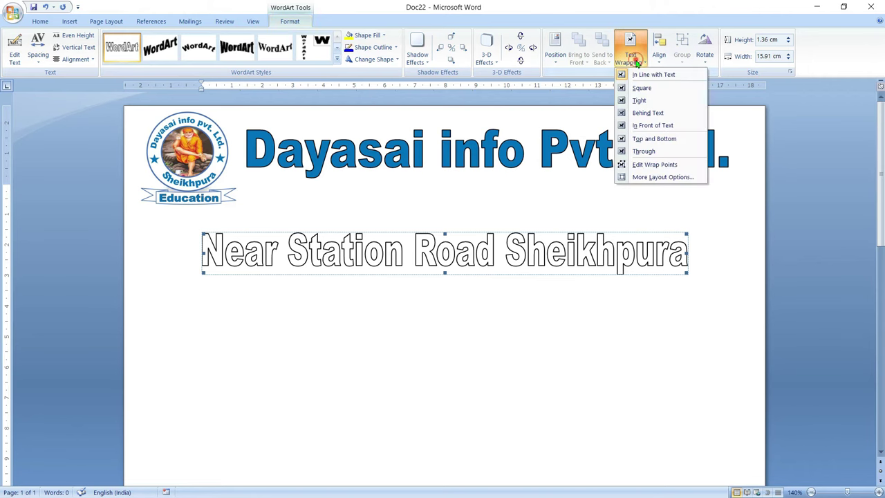
pyautogui.click(653, 125)
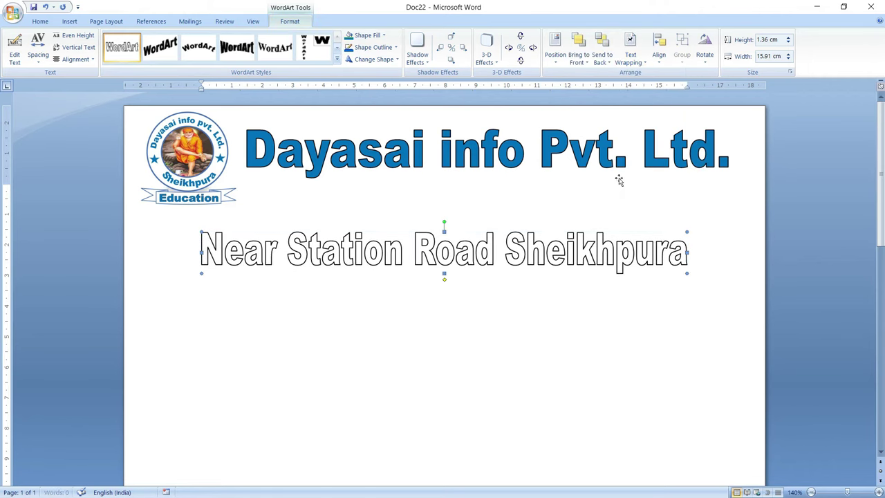
pyautogui.click(467, 258)
pyautogui.moveTo(498, 229); pyautogui.dragTo(549, 183)
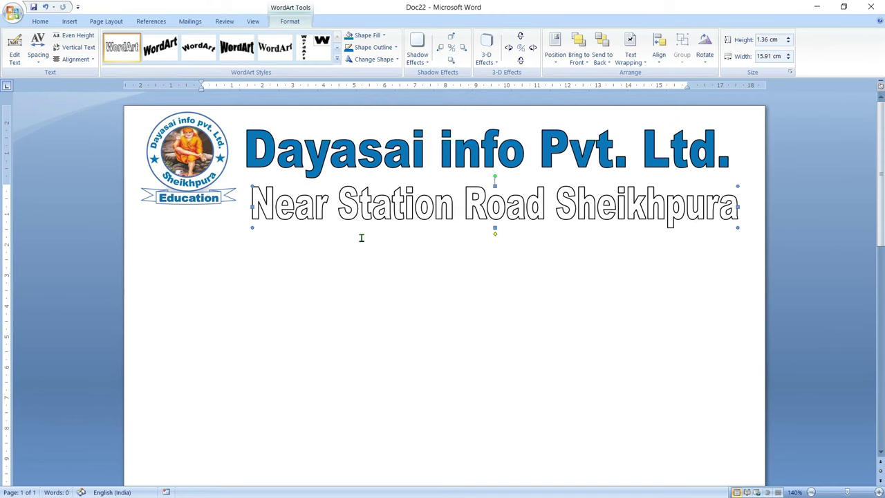
pyautogui.moveTo(251, 206); pyautogui.dragTo(382, 206)
pyautogui.moveTo(487, 201); pyautogui.dragTo(438, 194)
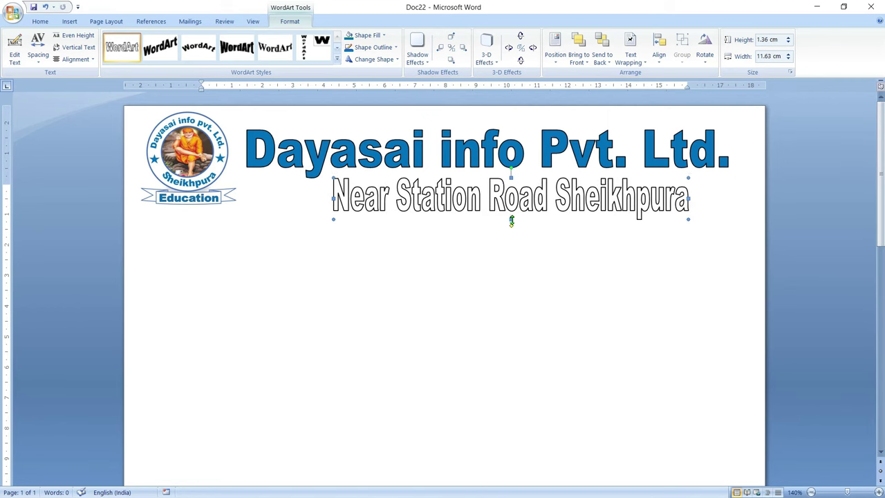
pyautogui.moveTo(512, 220); pyautogui.dragTo(510, 204)
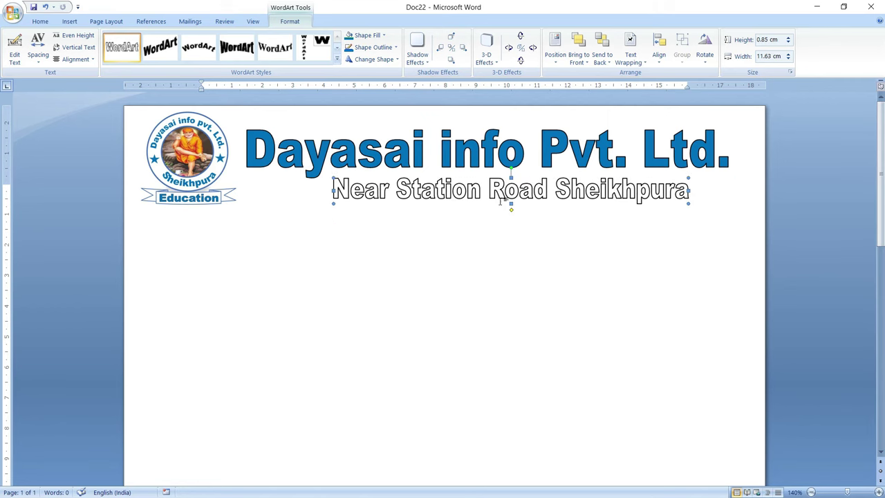
pyautogui.moveTo(429, 195); pyautogui.dragTo(418, 199)
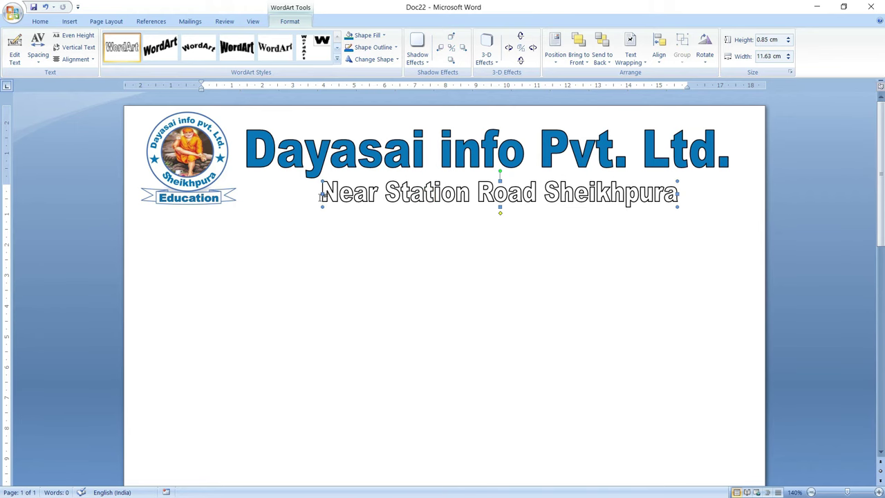
# Step: Give the 'Near Station Road Sheikhpura' WordArt a red Shape Fill
pyautogui.click(348, 40)
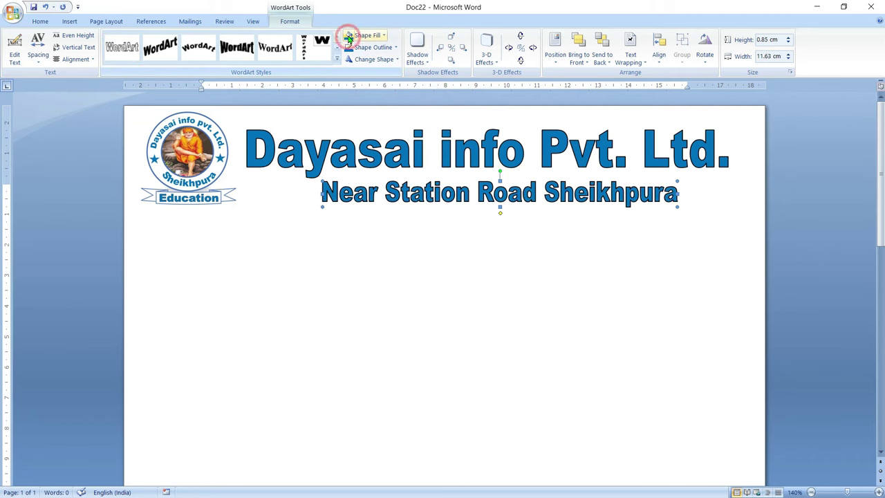
pyautogui.click(386, 36)
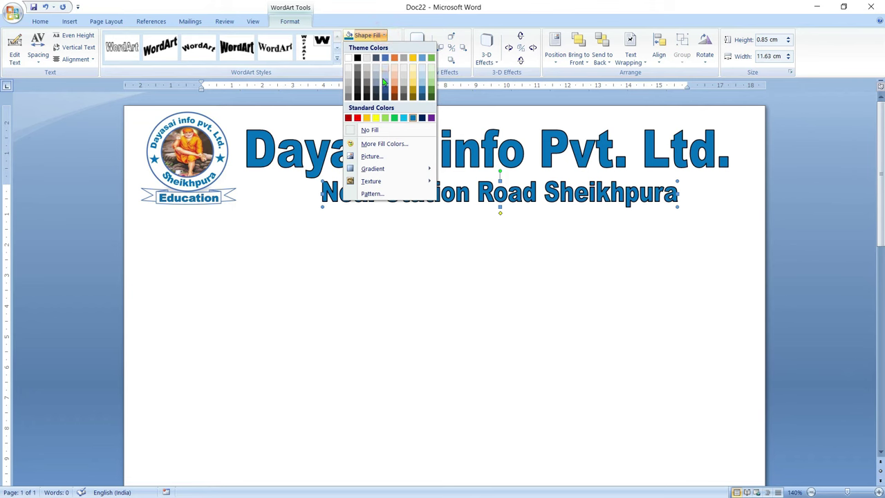
pyautogui.click(357, 119)
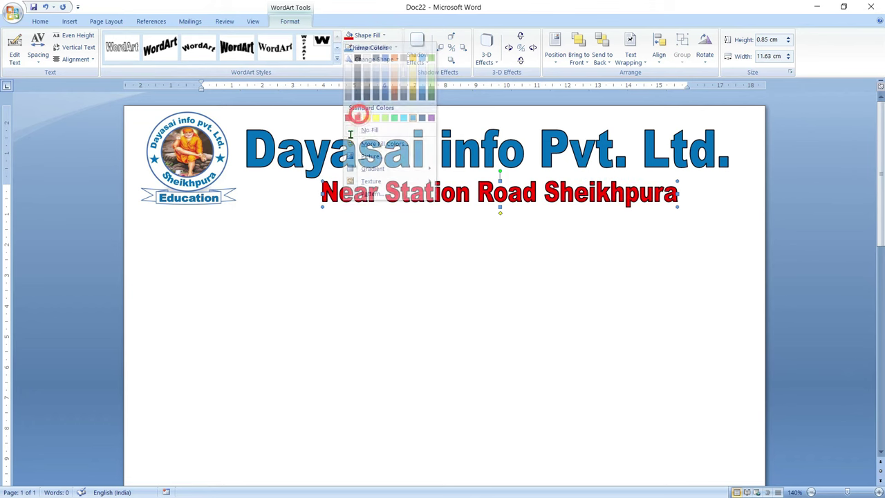
pyautogui.click(517, 249)
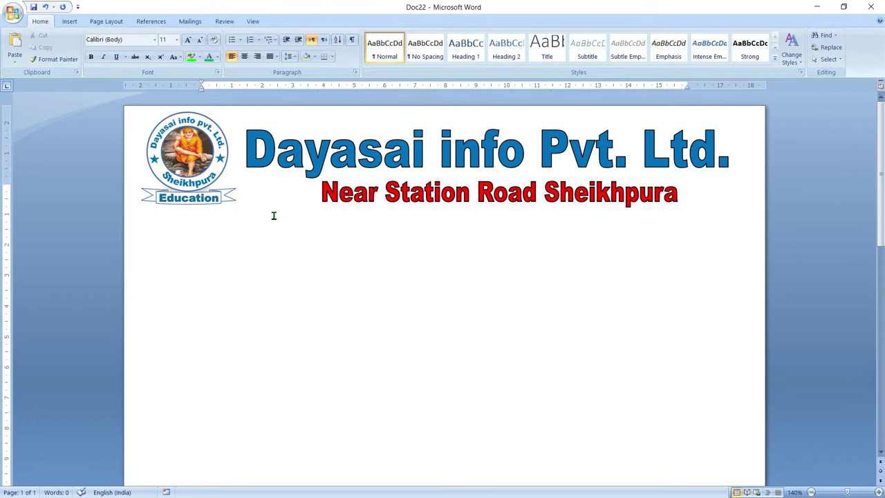
pyautogui.click(69, 22)
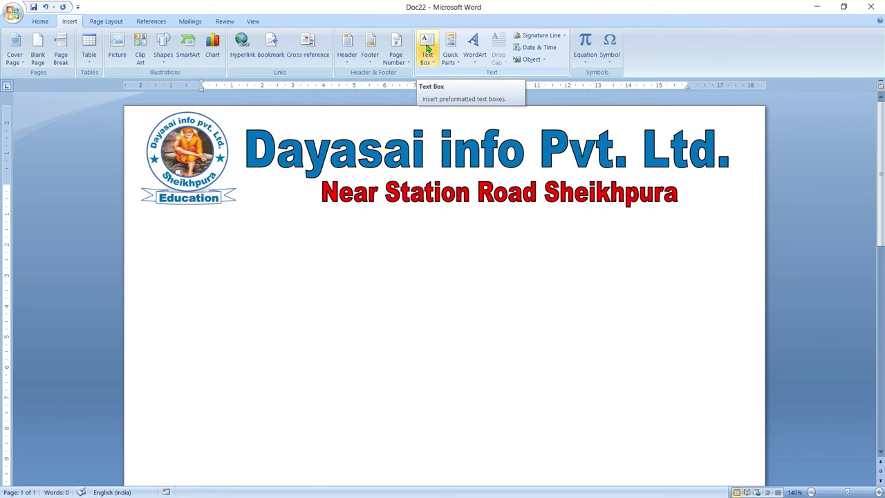
# Step: Add a simple text box with the Mobile Number line and two phone numbers, widened and placed below the address
pyautogui.click(428, 47)
pyautogui.click(451, 116)
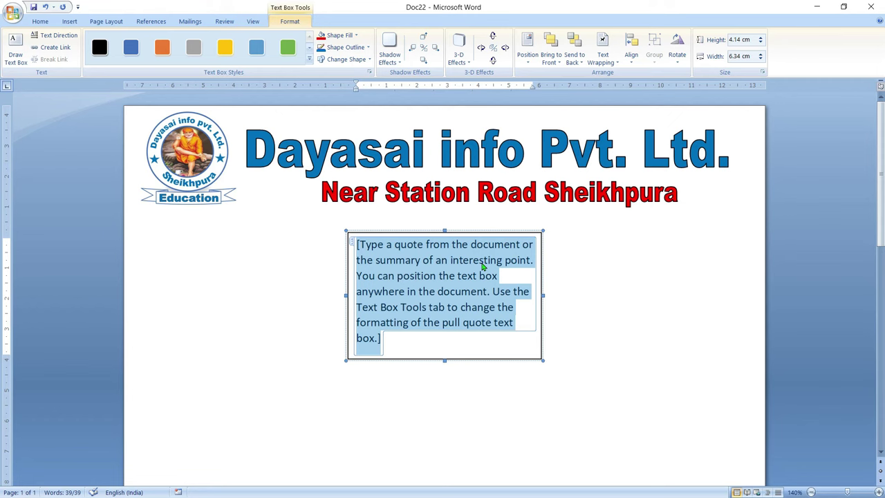
pyautogui.write('M')
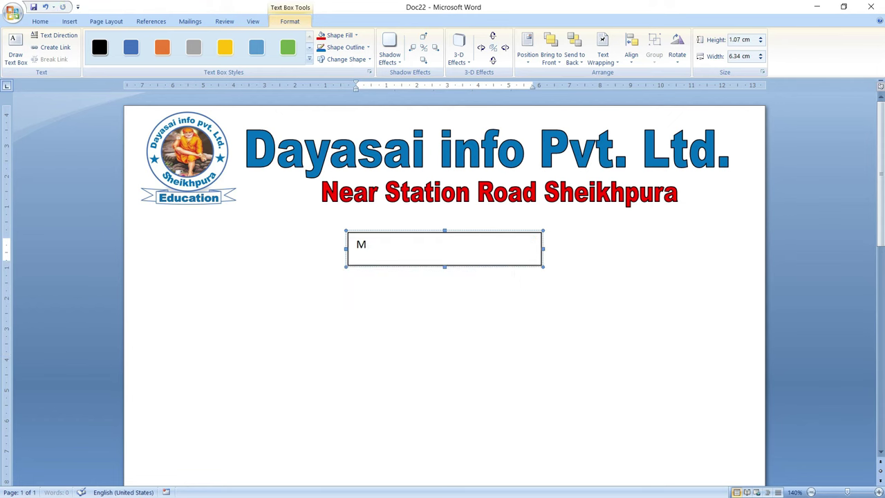
pyautogui.write('le')
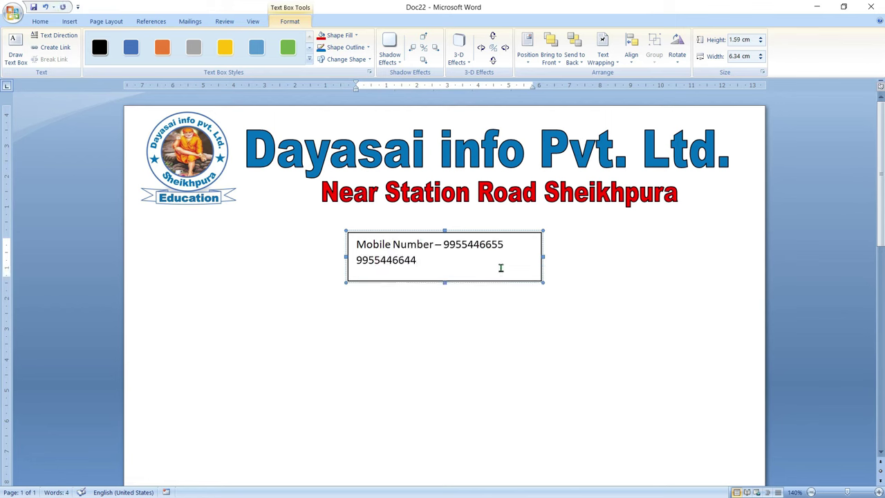
pyautogui.moveTo(543, 256); pyautogui.dragTo(675, 246)
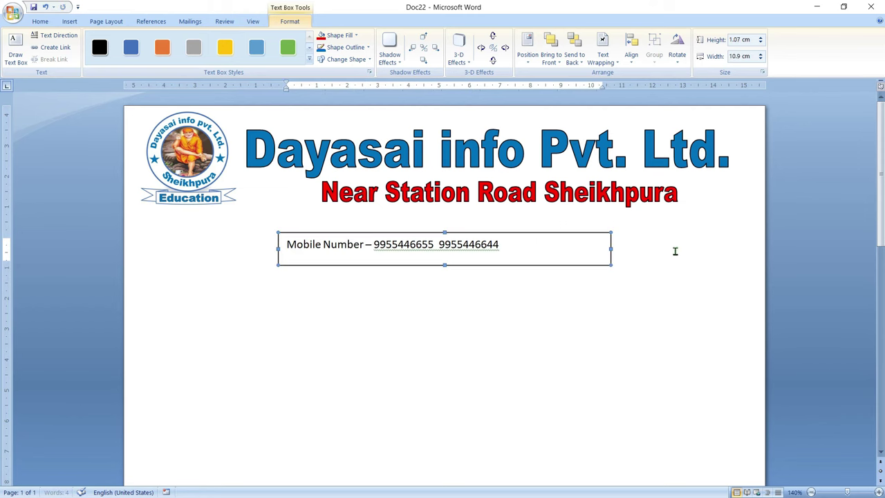
pyautogui.moveTo(437, 235); pyautogui.dragTo(484, 217)
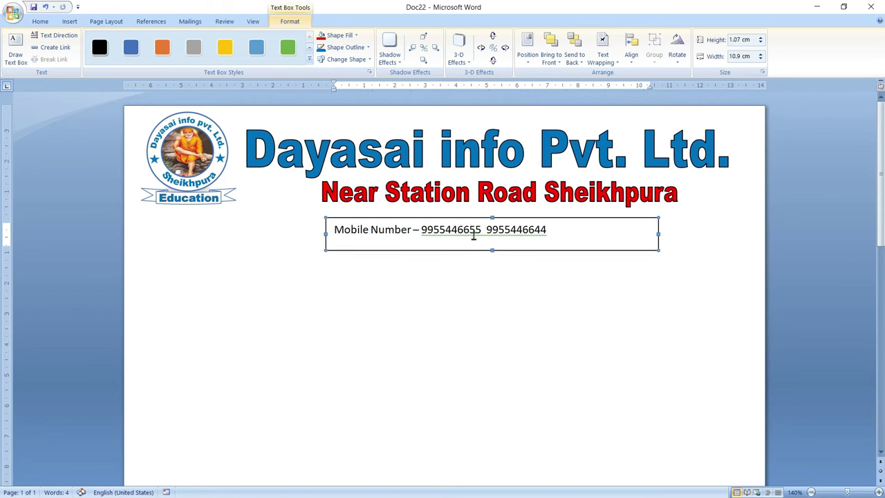
# Step: Set the mobile number text box to No Fill and No Outline
pyautogui.click(353, 38)
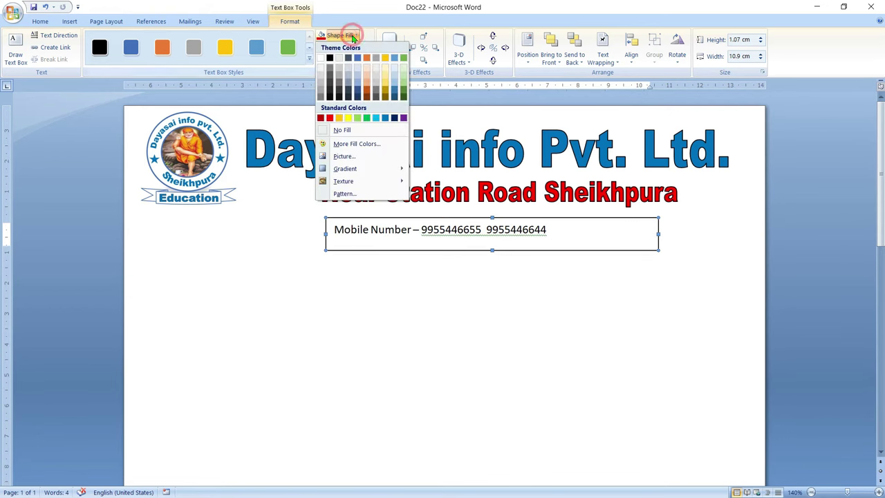
pyautogui.click(343, 130)
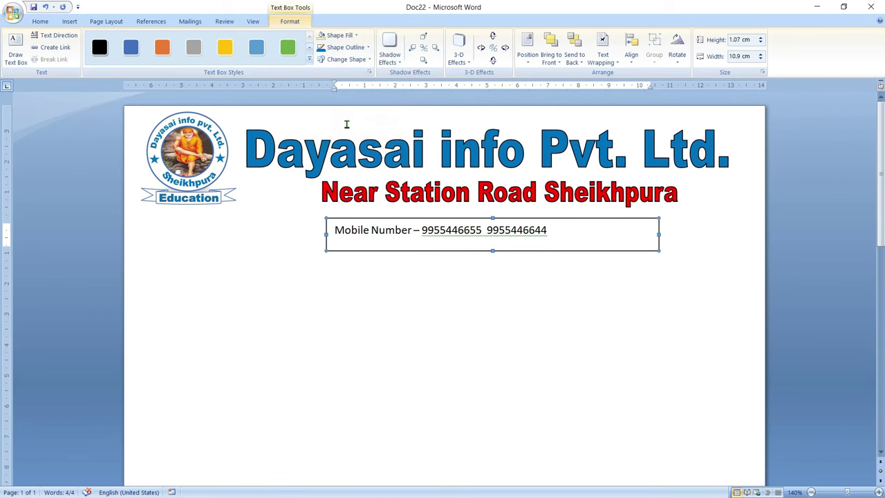
pyautogui.click(346, 47)
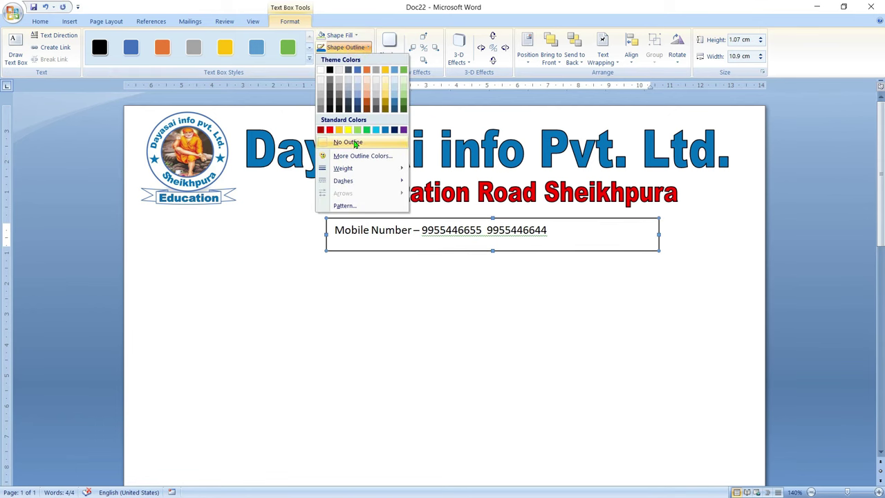
pyautogui.click(355, 142)
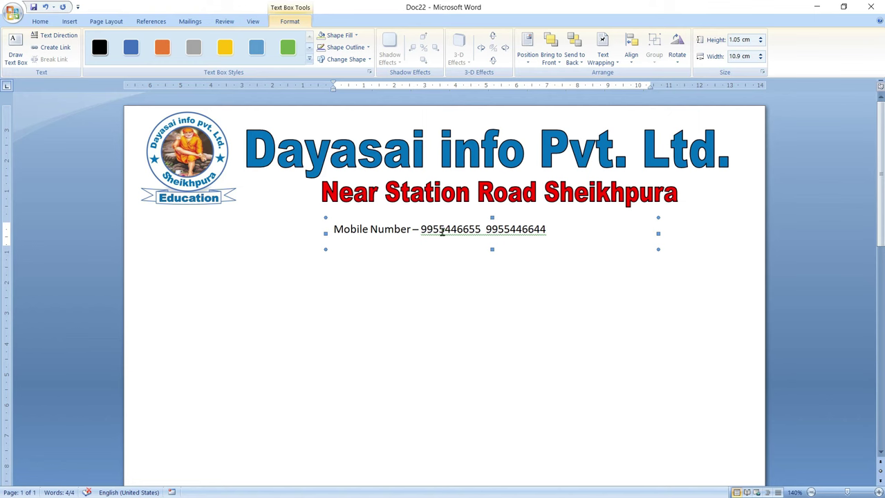
# Step: Resize the mobile number box, move it under the red address, and nudge the address up
pyautogui.moveTo(493, 218); pyautogui.dragTo(492, 213)
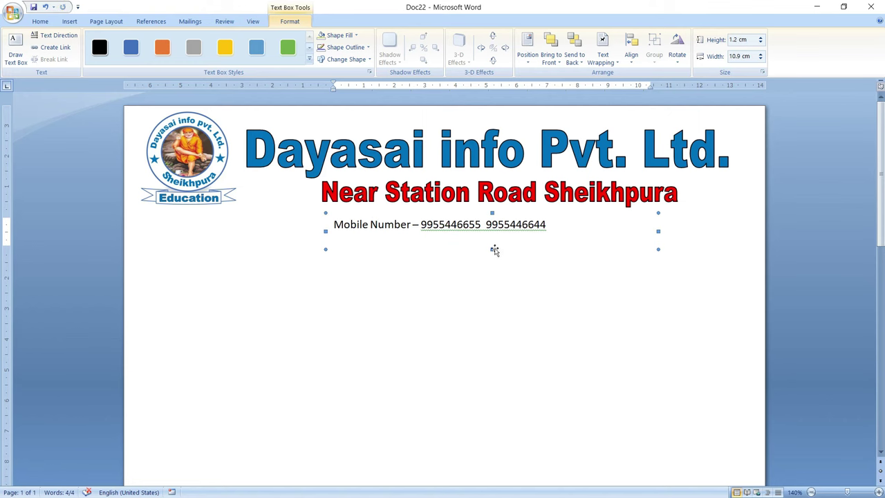
pyautogui.moveTo(494, 250); pyautogui.dragTo(456, 228)
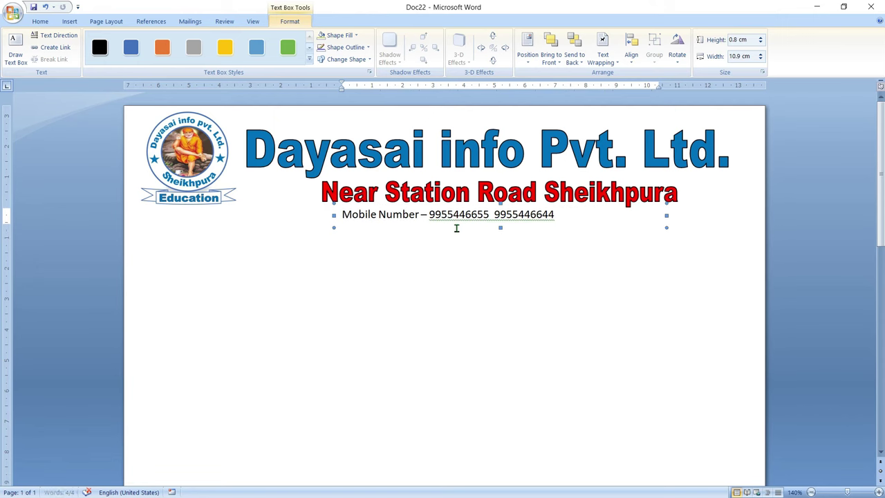
pyautogui.click(453, 195)
pyautogui.moveTo(453, 195); pyautogui.dragTo(452, 191)
pyautogui.click(467, 263)
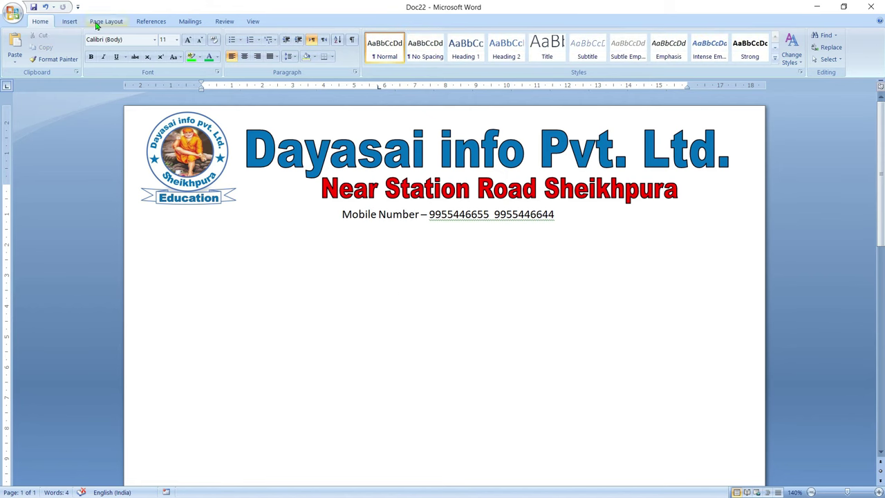
# Step: Draw a straight horizontal line below the mobile number line
pyautogui.click(69, 21)
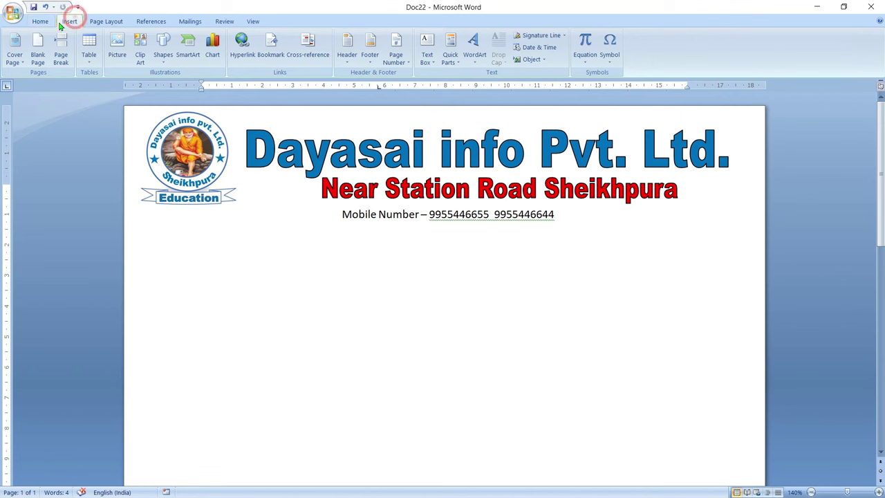
pyautogui.click(159, 60)
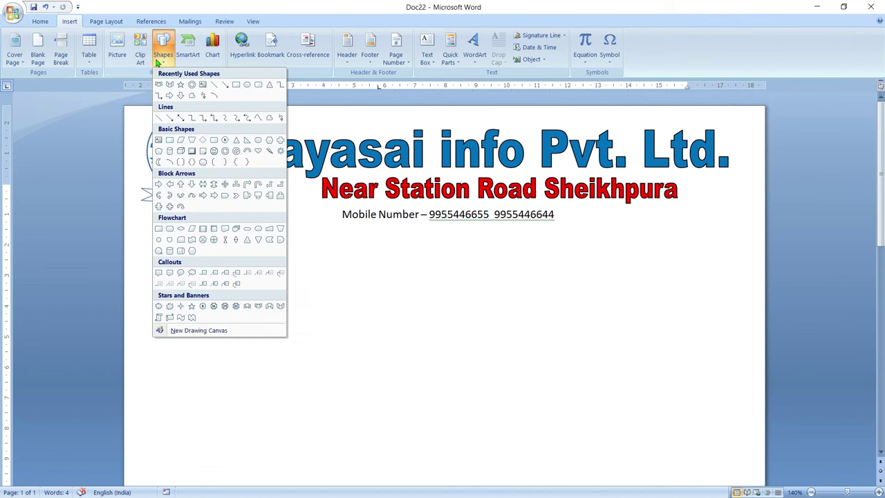
pyautogui.click(214, 85)
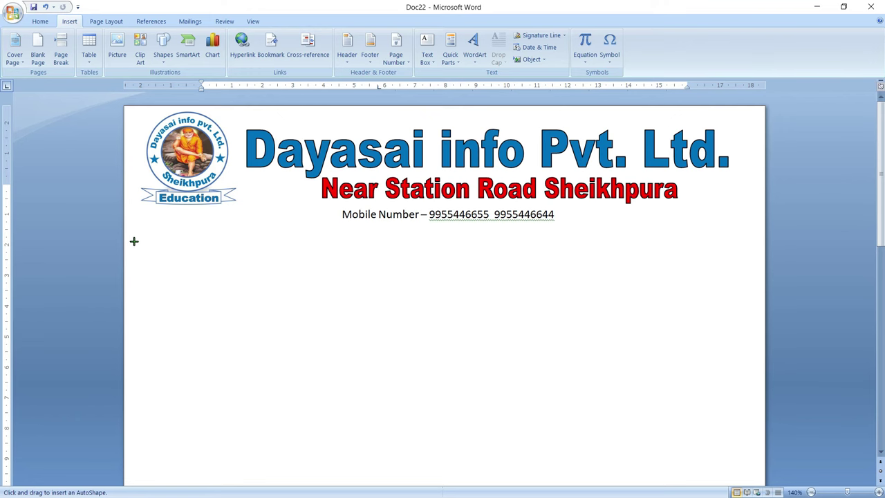
pyautogui.moveTo(136, 231); pyautogui.dragTo(715, 217)
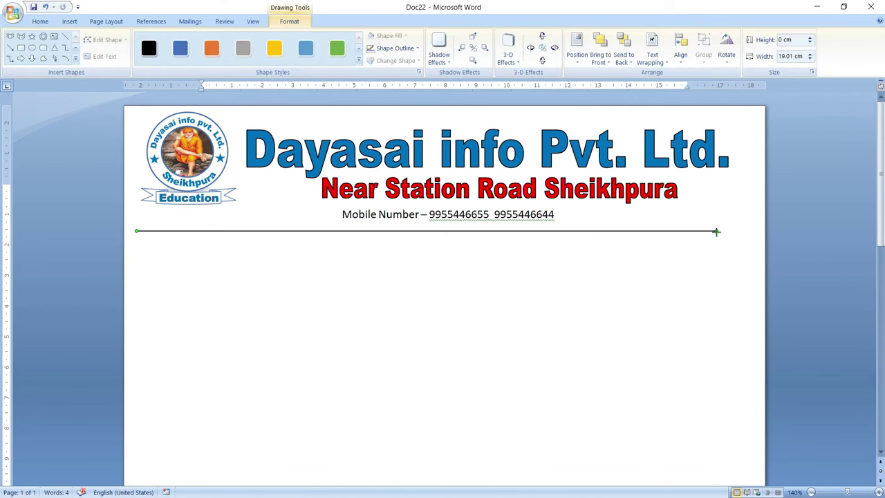
# Step: Adjust the line's ends and position to span the page just under the mobile number
pyautogui.moveTo(716, 230); pyautogui.dragTo(724, 229)
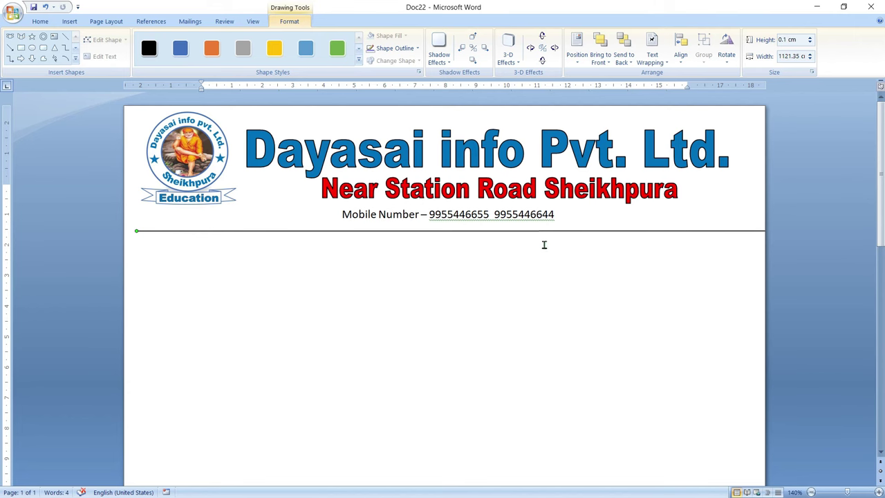
pyautogui.moveTo(522, 230); pyautogui.dragTo(511, 234)
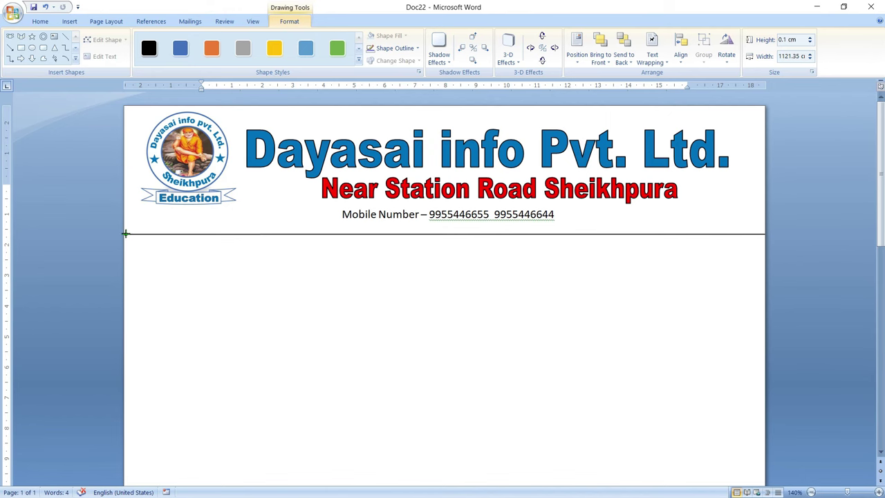
pyautogui.moveTo(125, 233); pyautogui.dragTo(155, 233)
pyautogui.moveTo(189, 235); pyautogui.dragTo(163, 237)
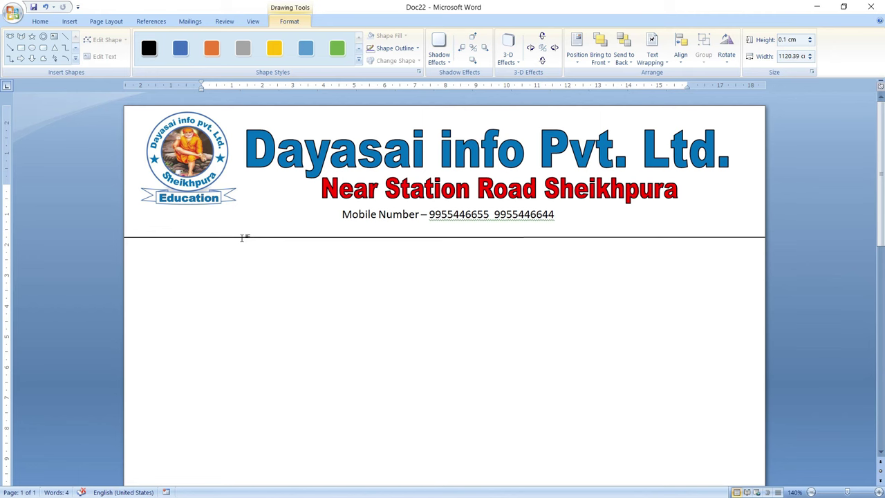
pyautogui.moveTo(242, 237); pyautogui.dragTo(243, 224)
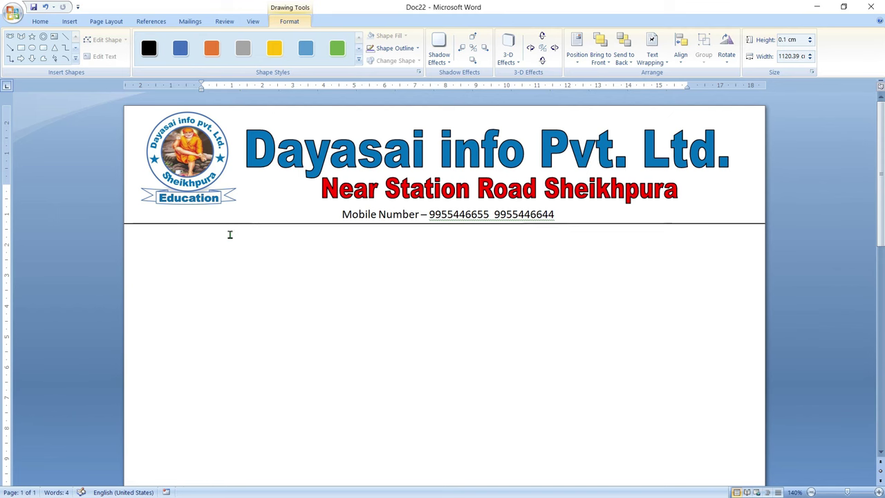
# Step: Apply a blue outline style to the divider line
pyautogui.click(358, 62)
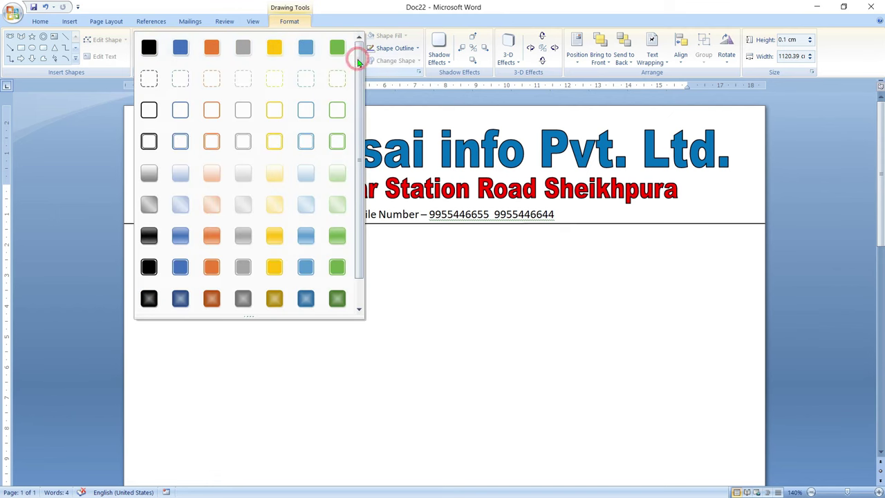
pyautogui.click(180, 111)
pyautogui.click(353, 308)
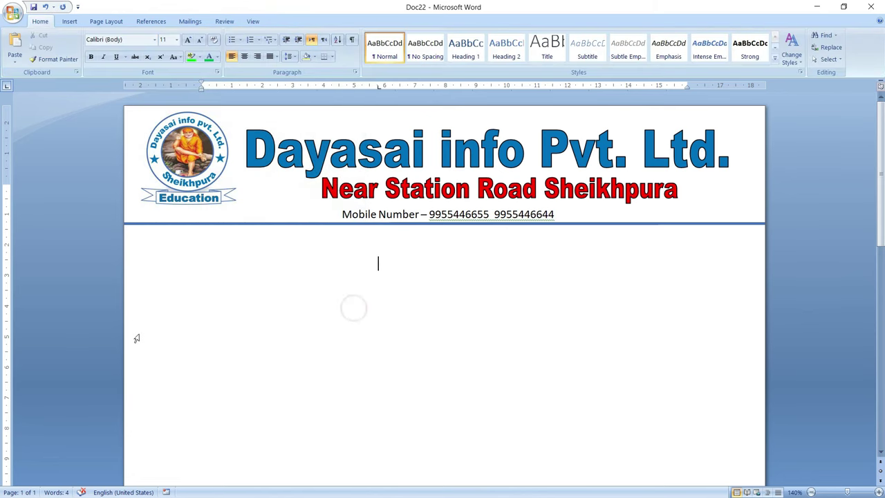
# Step: Type 'Ref no.' at the left below the divider, then a dotted 'Date ..' field on the right
pyautogui.click(192, 245)
pyautogui.write('Ref')
pyautogui.write(' no')
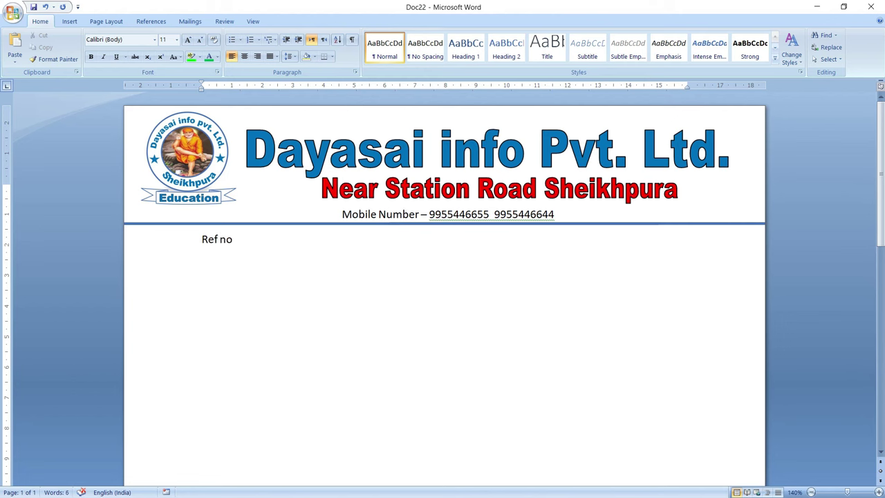
pyautogui.write('.')
pyautogui.write('Date ')
pyautogui.write('...............')
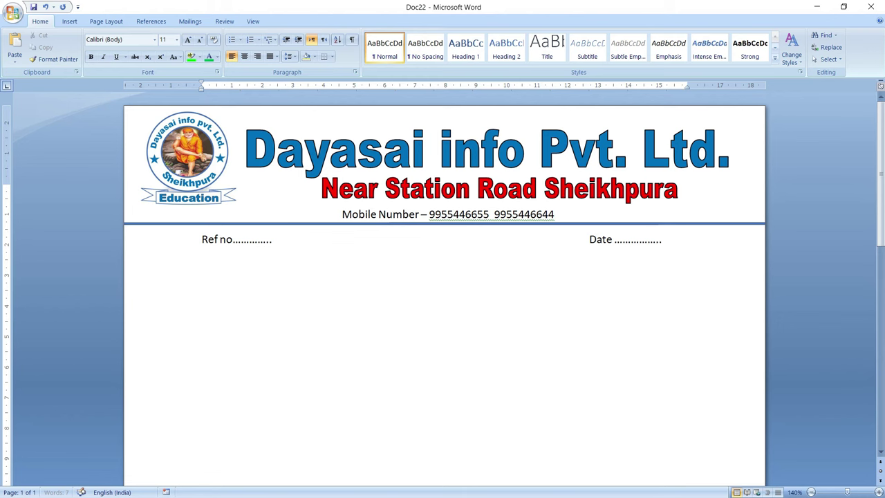
pyautogui.write('.......')
pyautogui.scroll(-2, 384, 326)
pyautogui.scroll(-3, 383, 326)
pyautogui.scroll(5, 383, 326)
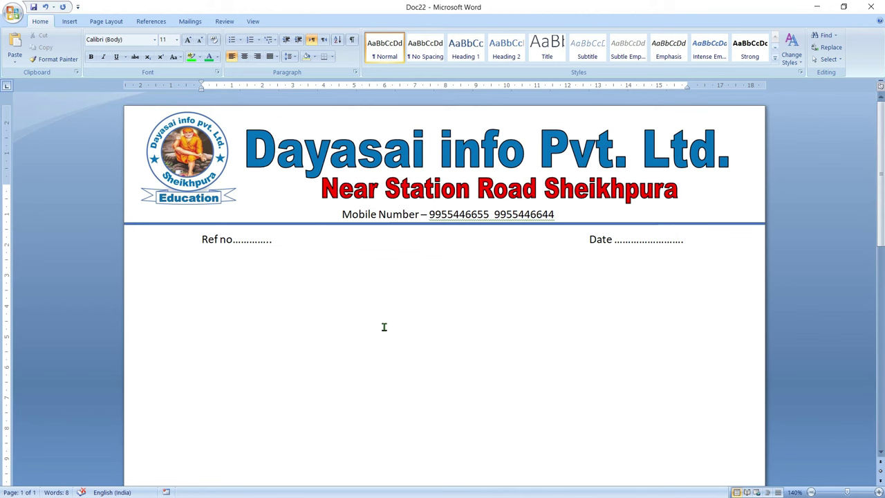